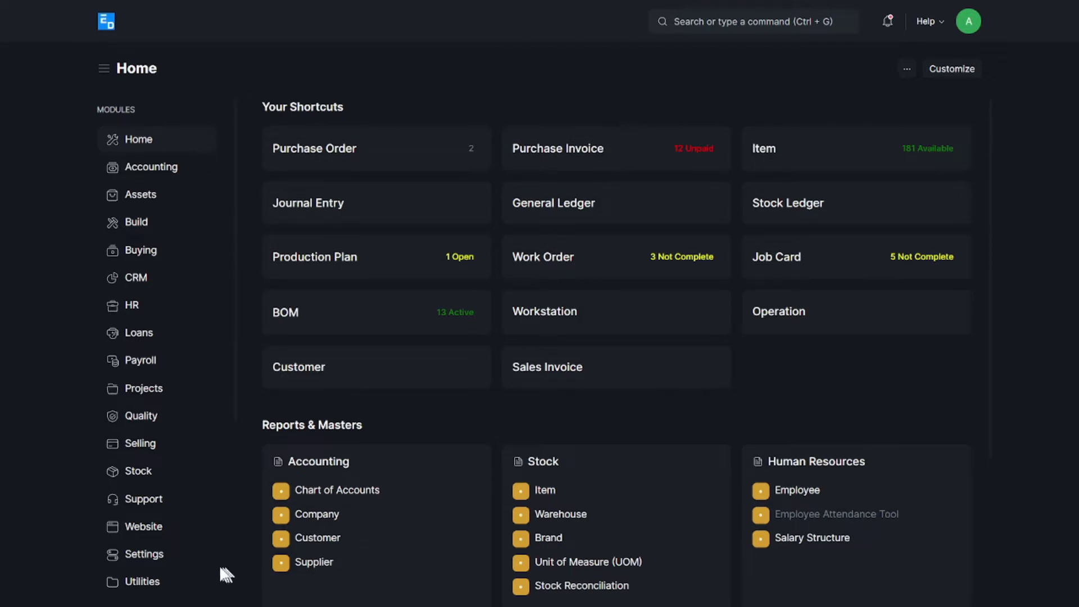
Open the Quality module.
click(141, 417)
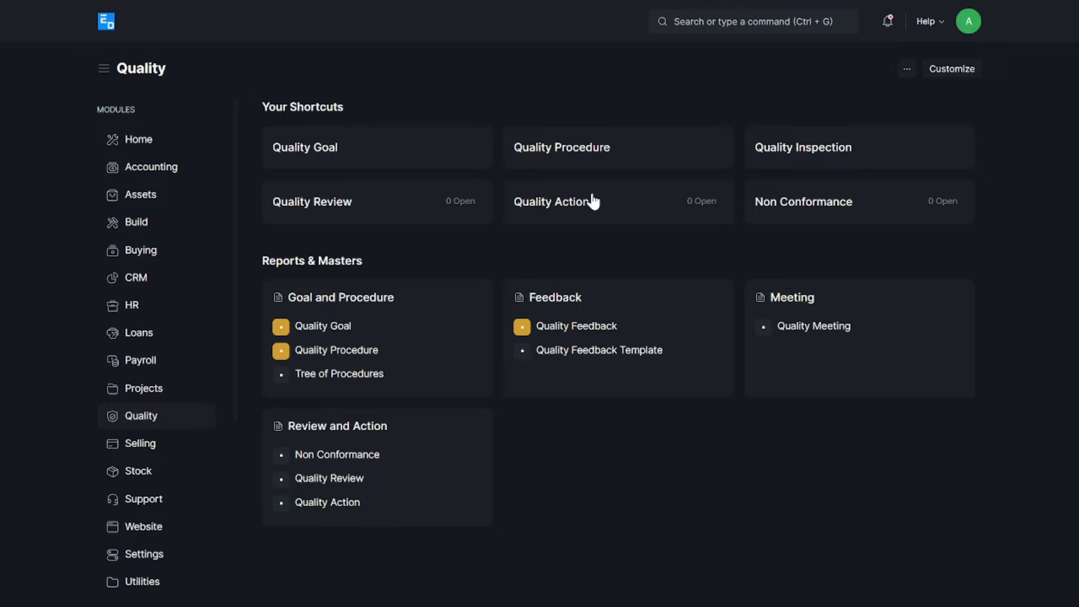
click(1055, 13)
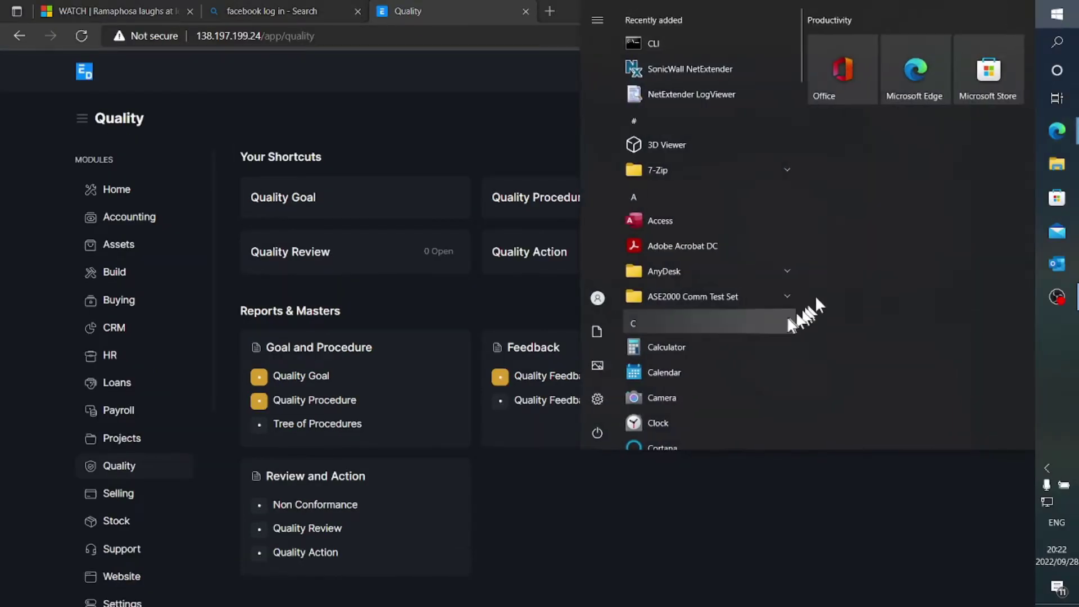
scroll(723, 338, down, 10)
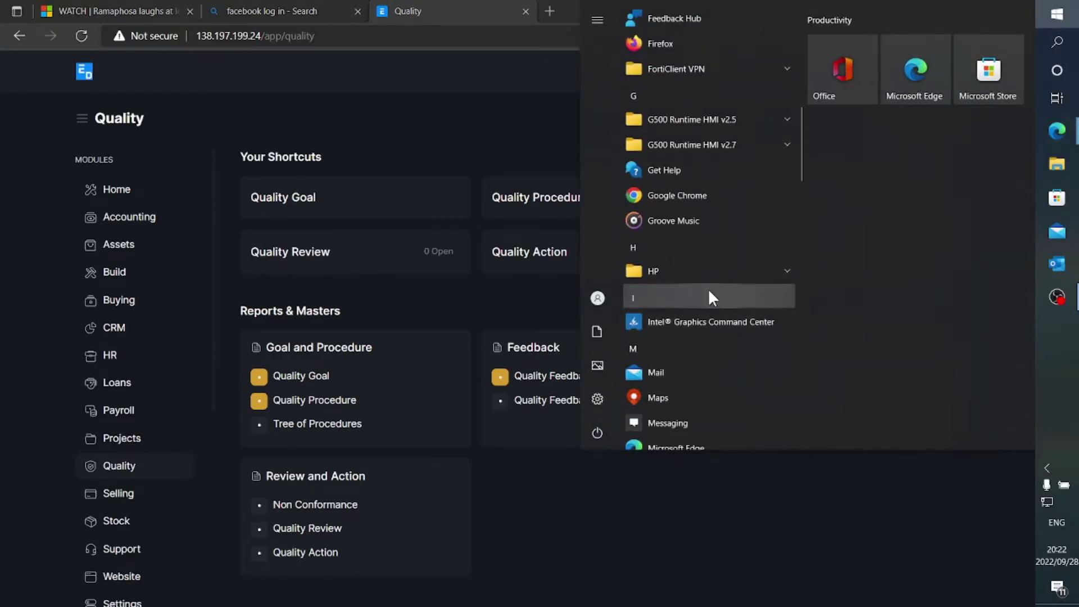
scroll(709, 293, up, 4)
click(696, 171)
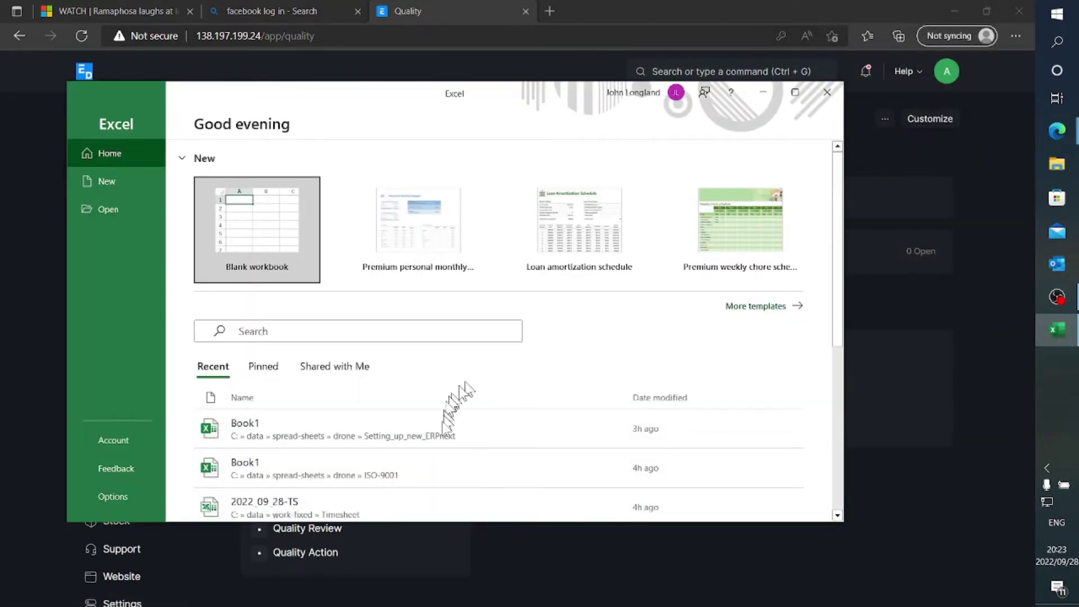
click(439, 436)
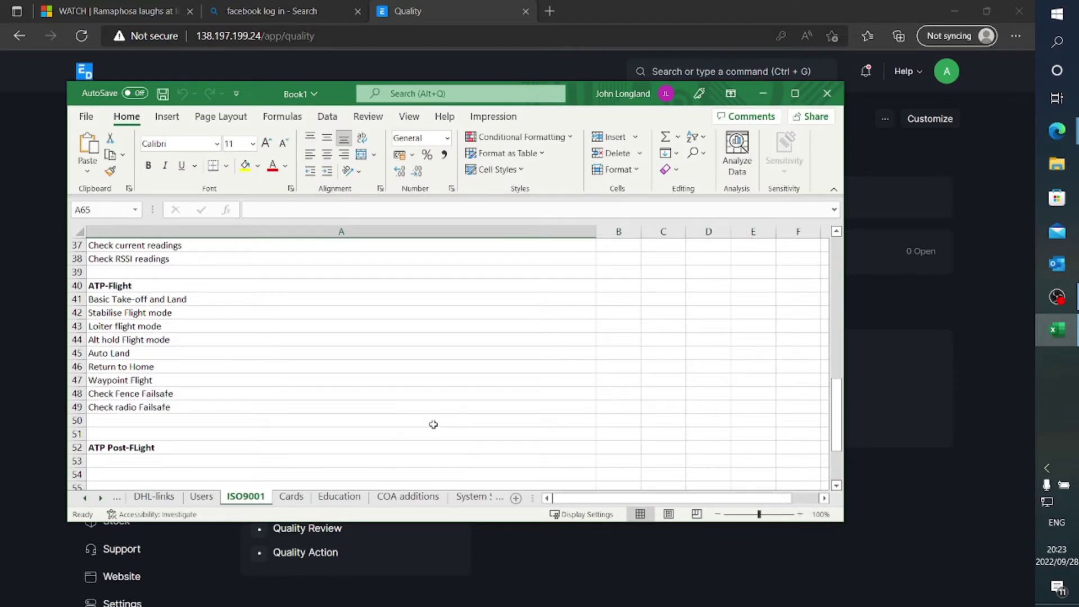
click(826, 93)
Switch to Excel and open the recent Book1 workbook stored in the ISO-9001 folder.
click(1065, 20)
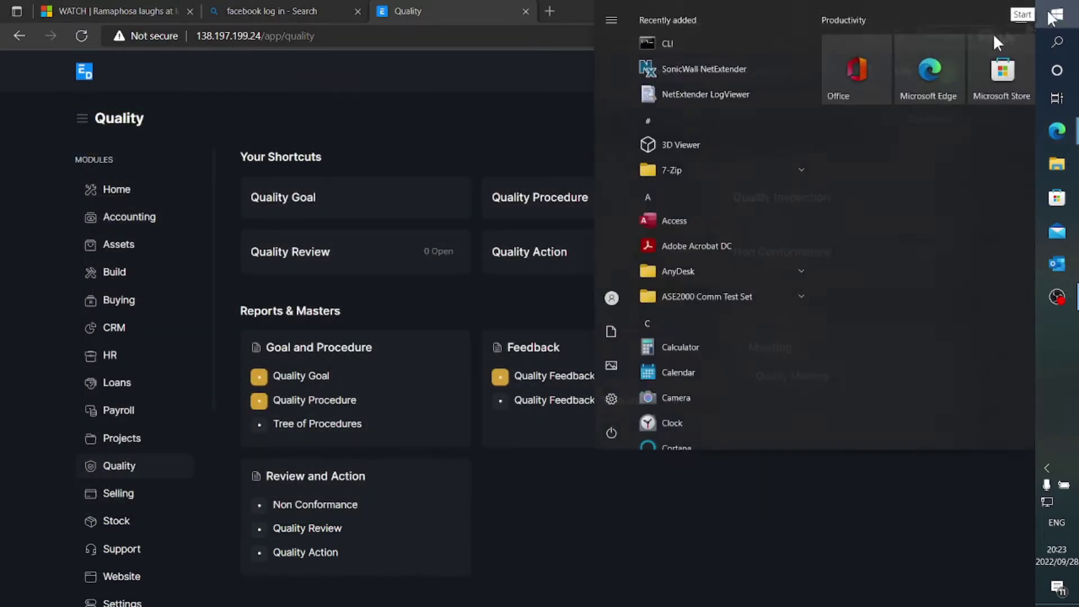
scroll(724, 320, down, 10)
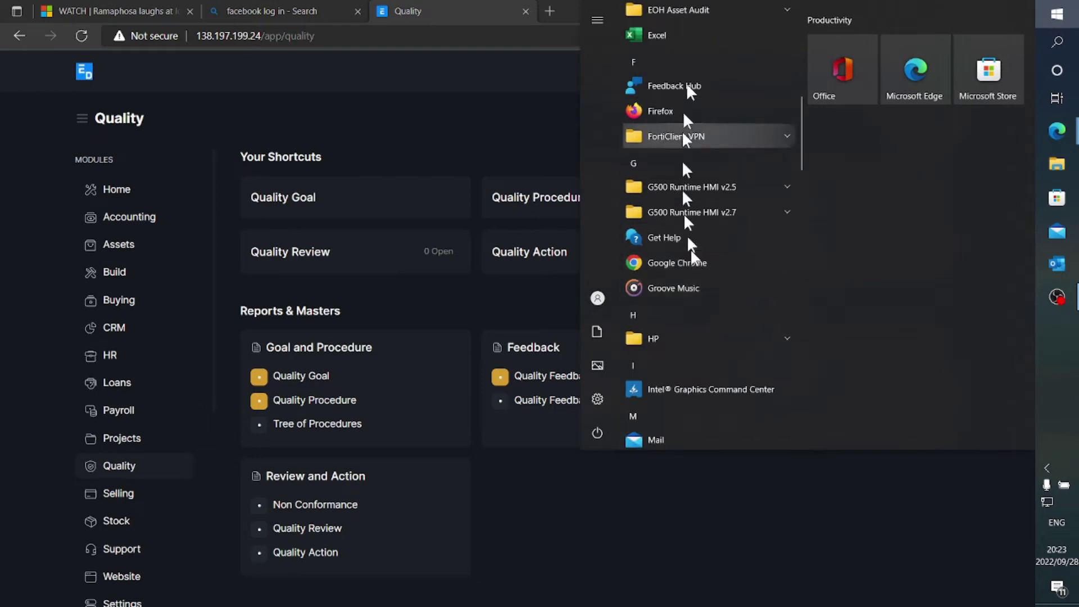
click(675, 34)
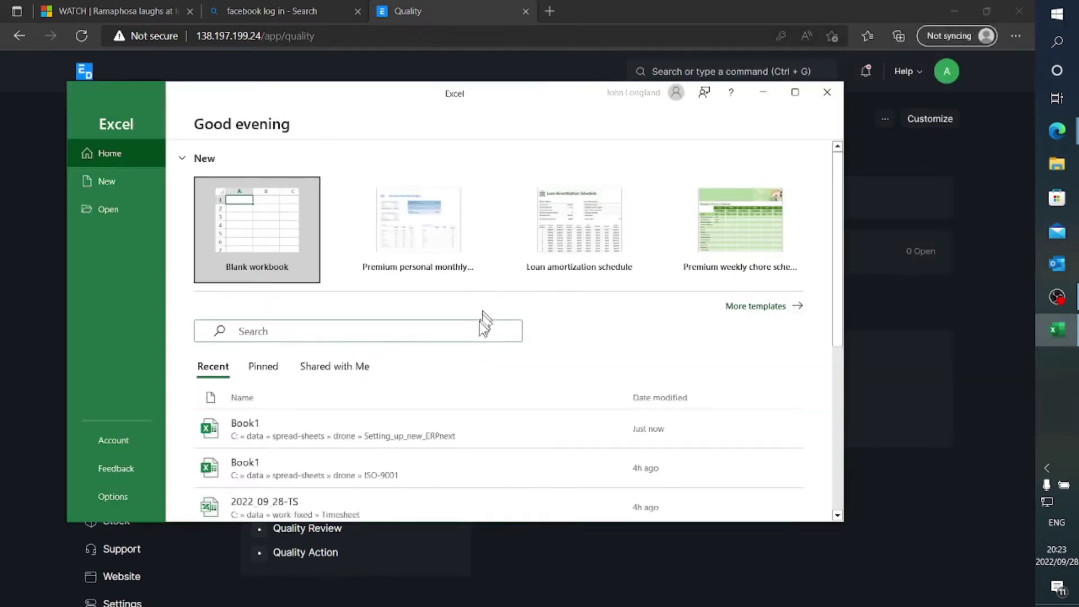
click(414, 476)
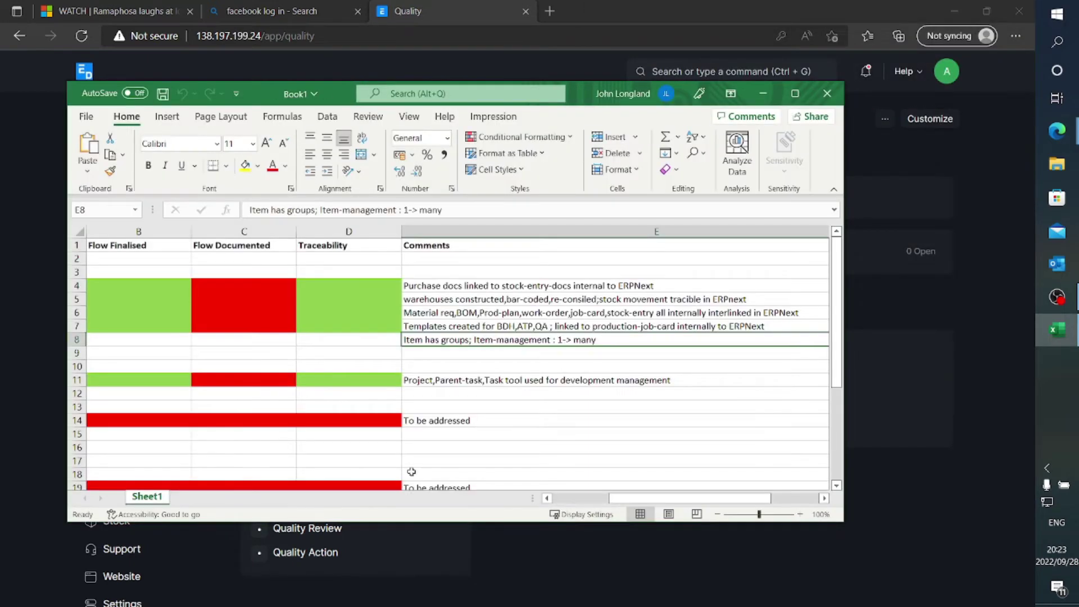
Review the workbook's process list from Production down to the IT entries in an enlarged window, then minimise the workbook.
click(571, 498)
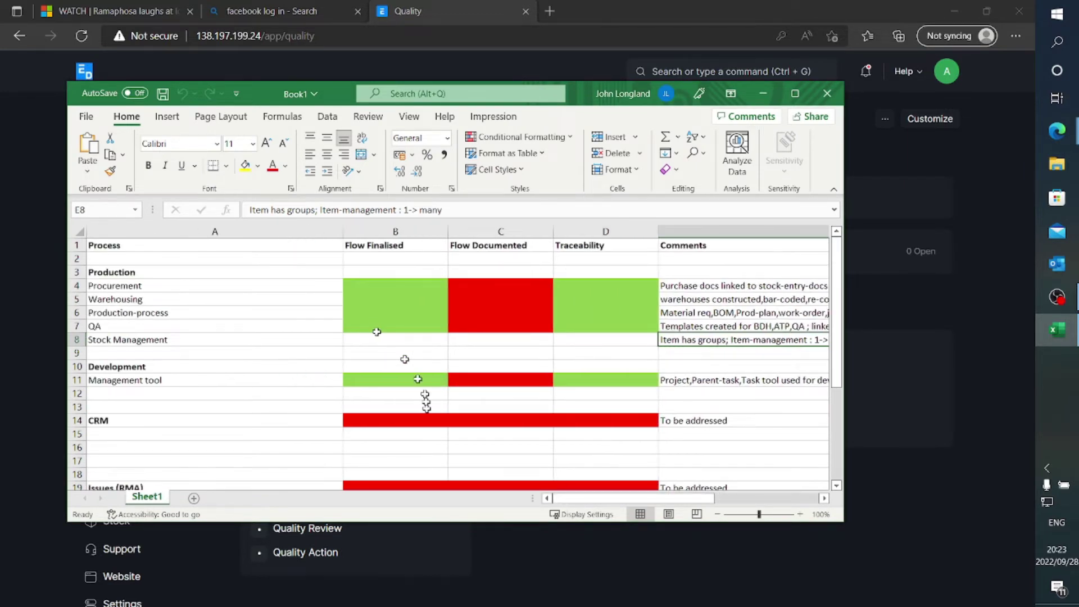
drag(461, 522, 462, 587)
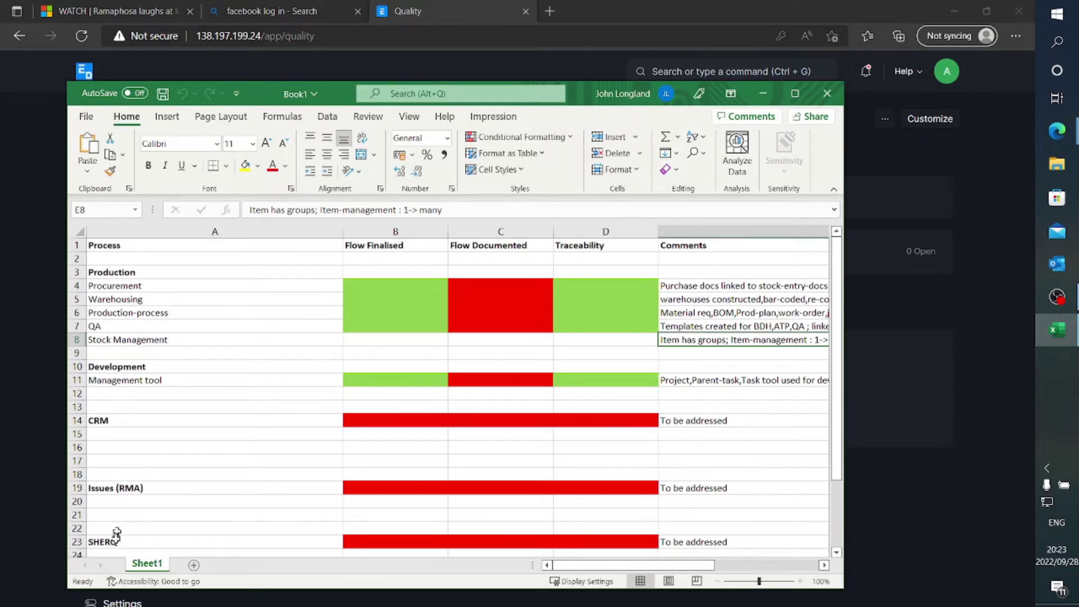
scroll(117, 534, down, 3)
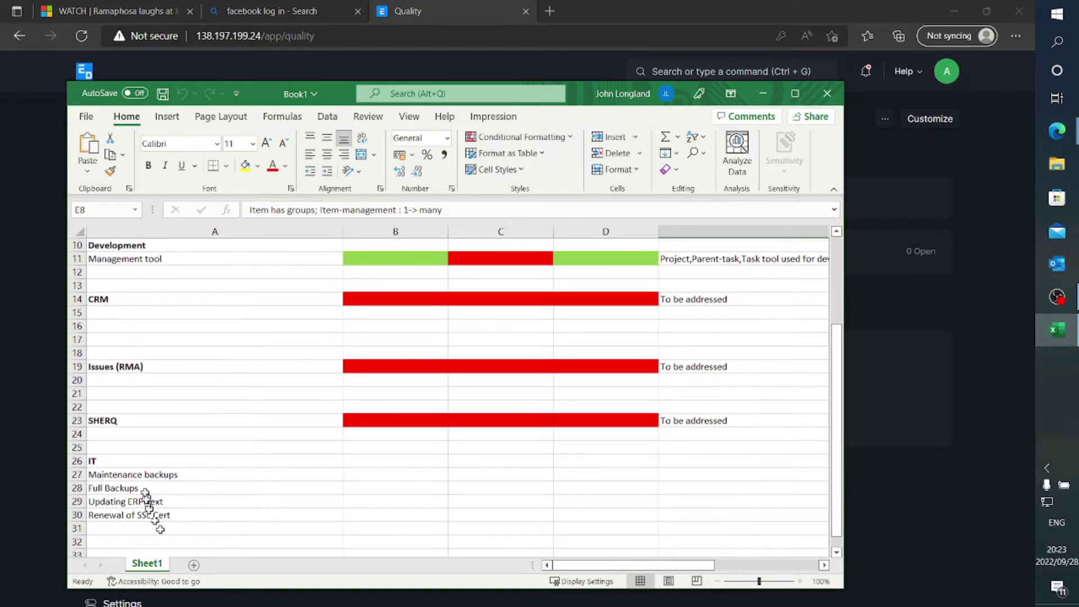
click(765, 93)
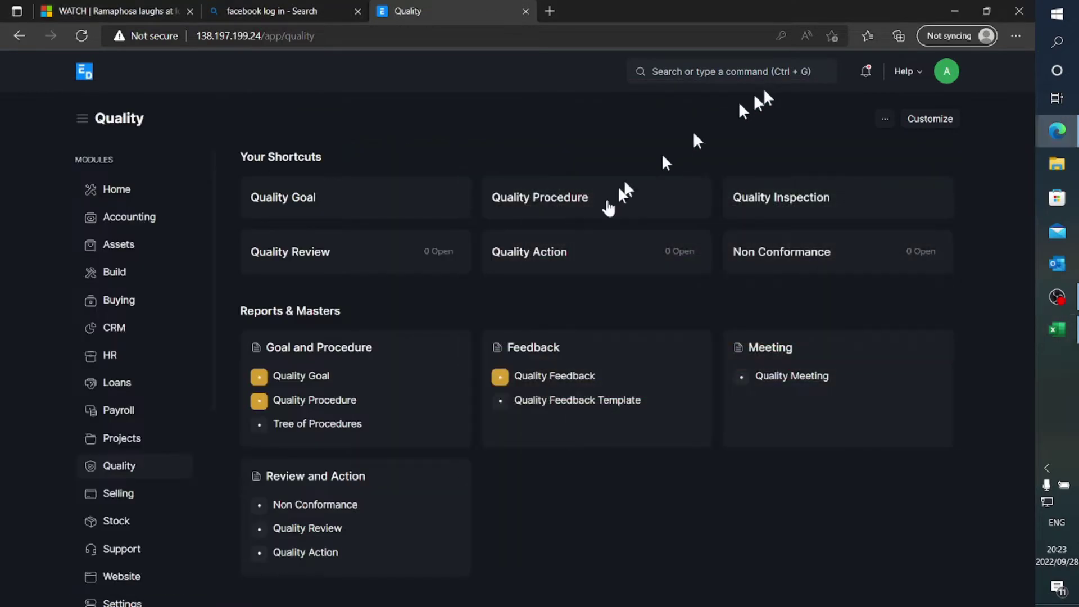
Open the Quality Procedure tree and expand its Development, IT and Production groups.
click(557, 203)
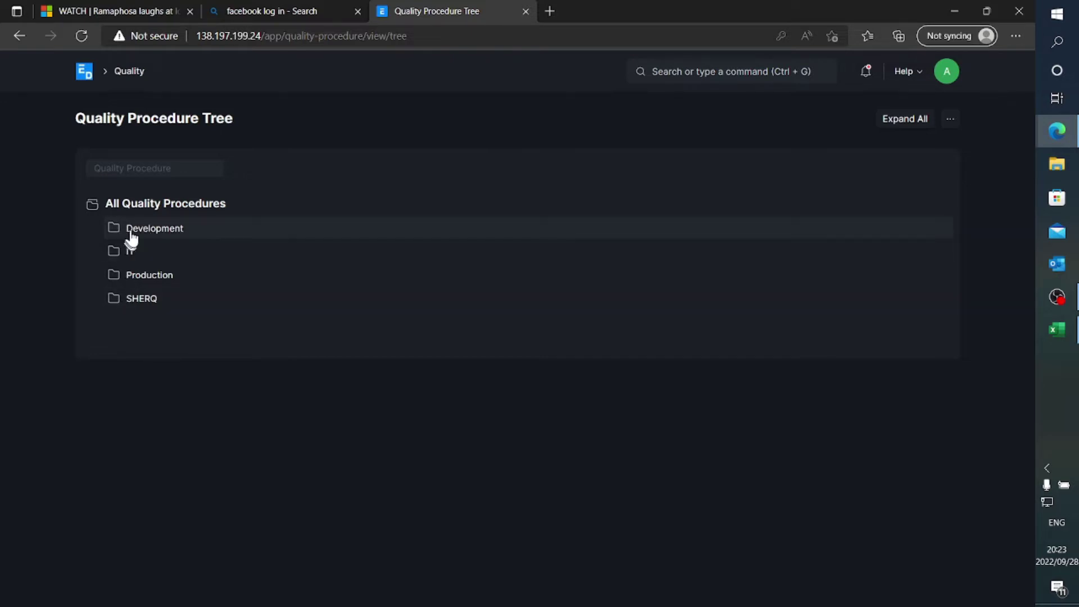
click(131, 235)
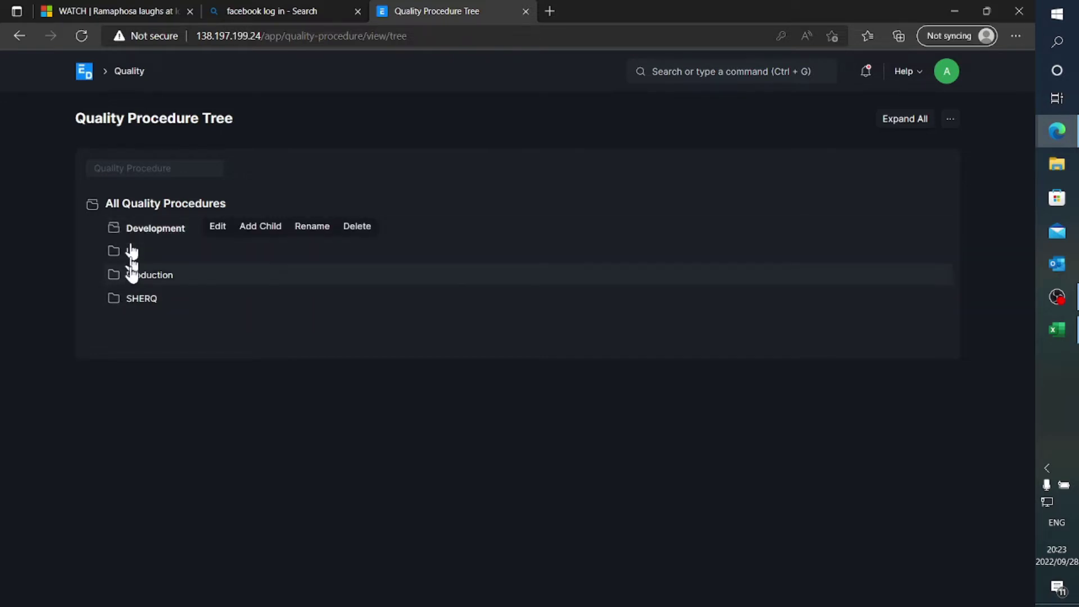
click(131, 259)
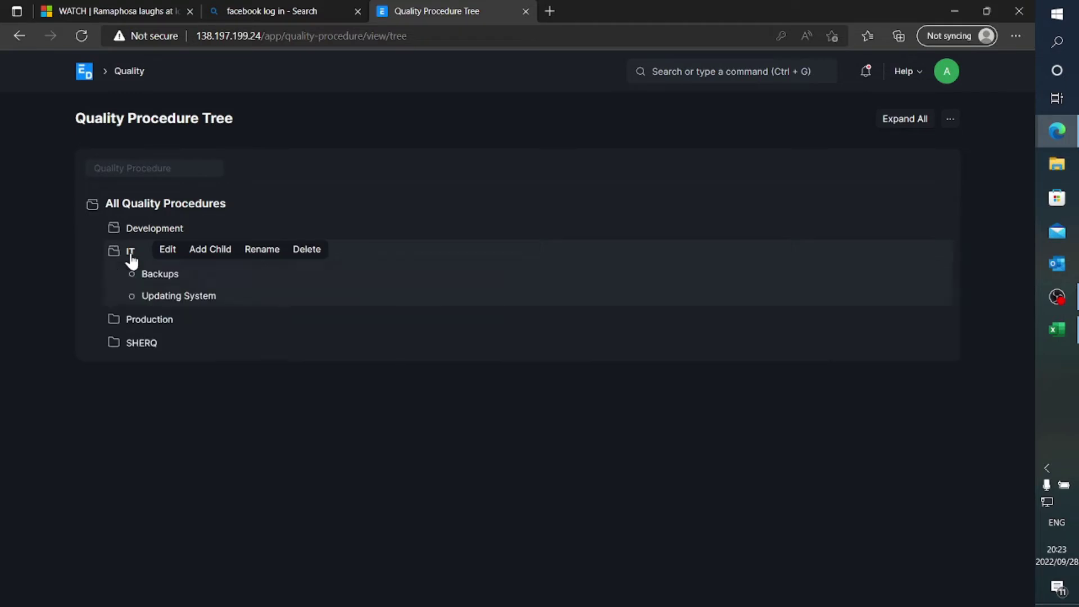
click(142, 321)
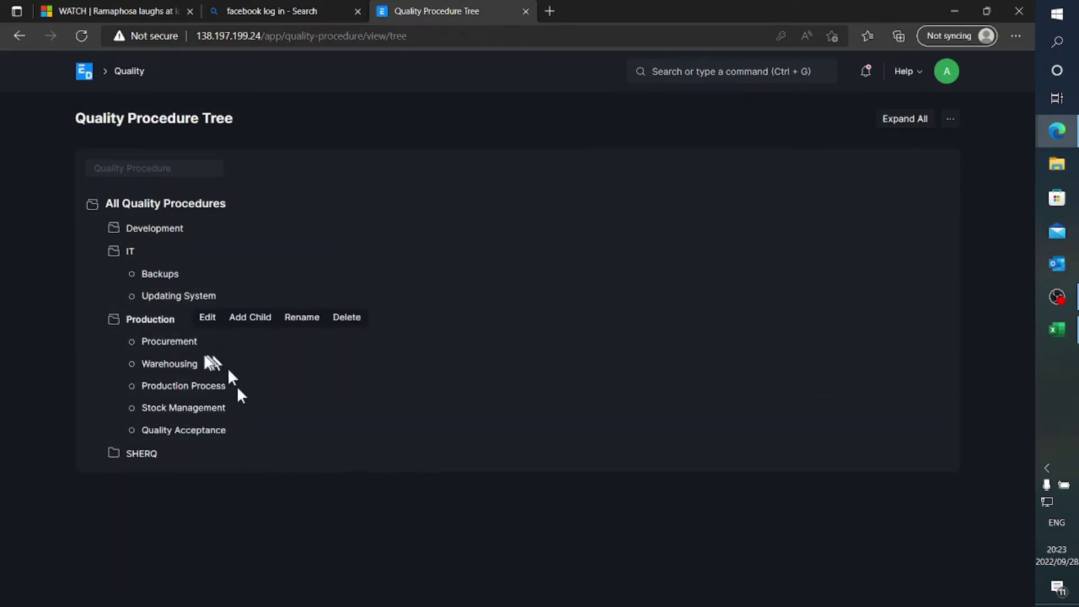
Compare the procedure tree with the Production processes listed in the Excel workbook, then return to the tree.
click(1054, 329)
scroll(168, 343, up, 3)
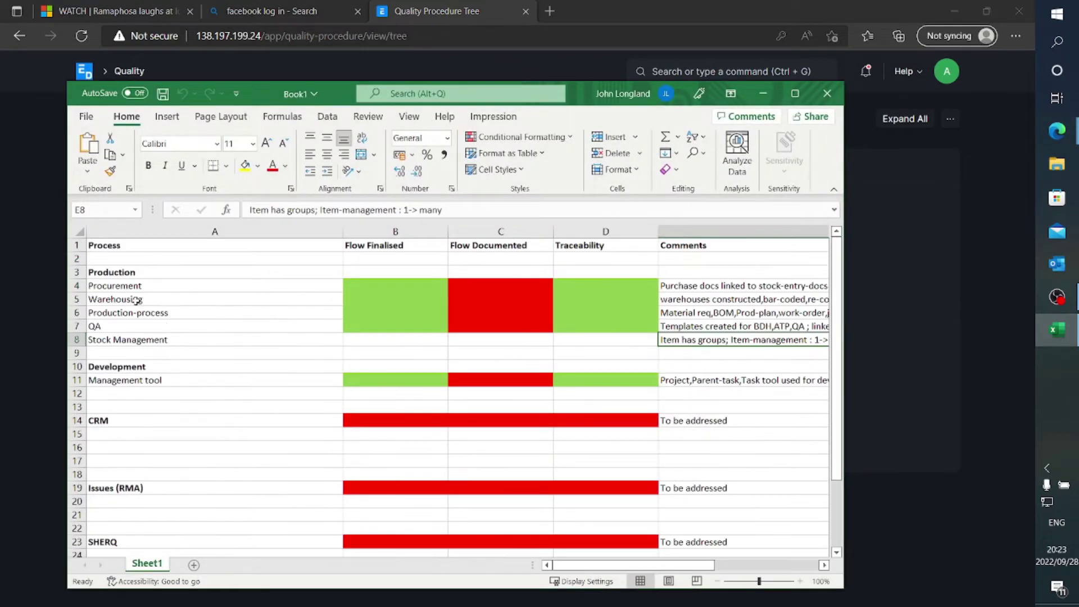
click(762, 93)
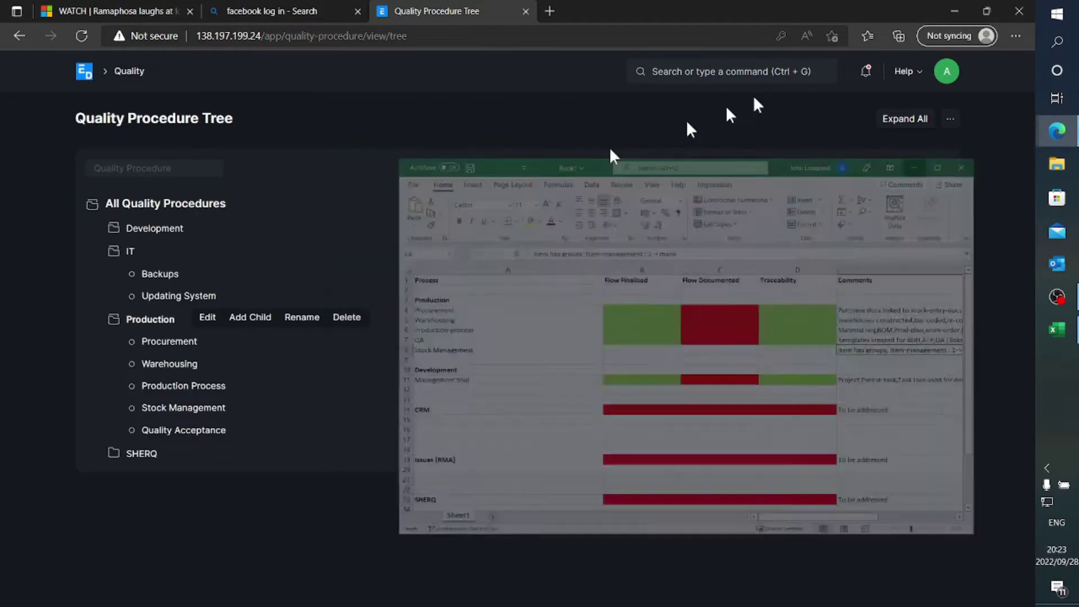
Open the Procurement procedure and read the full description of its Local Procurement process, leaving it unedited.
click(167, 347)
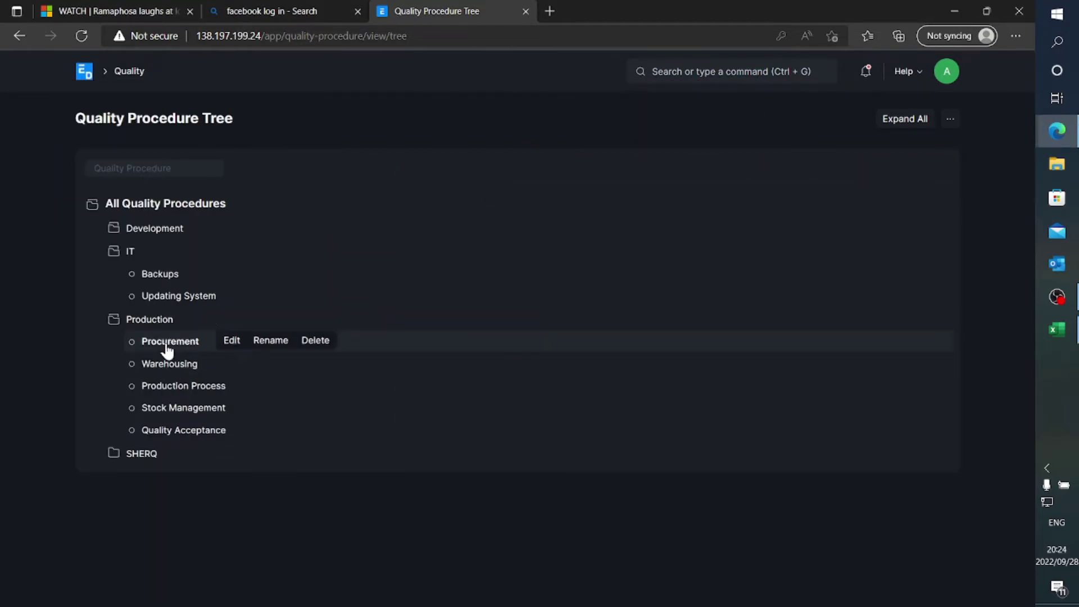
click(228, 340)
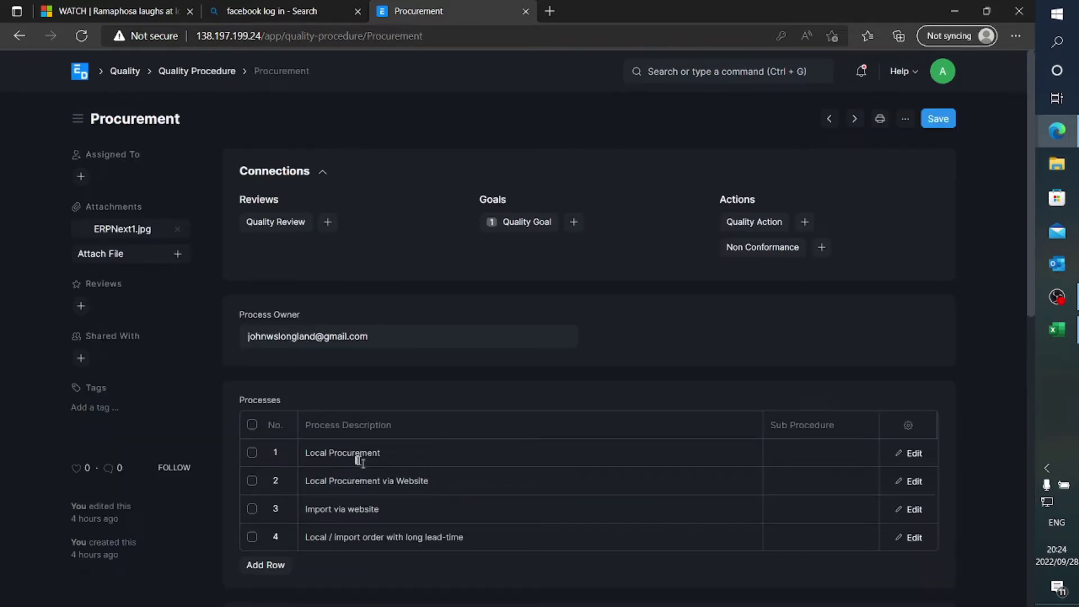
click(913, 454)
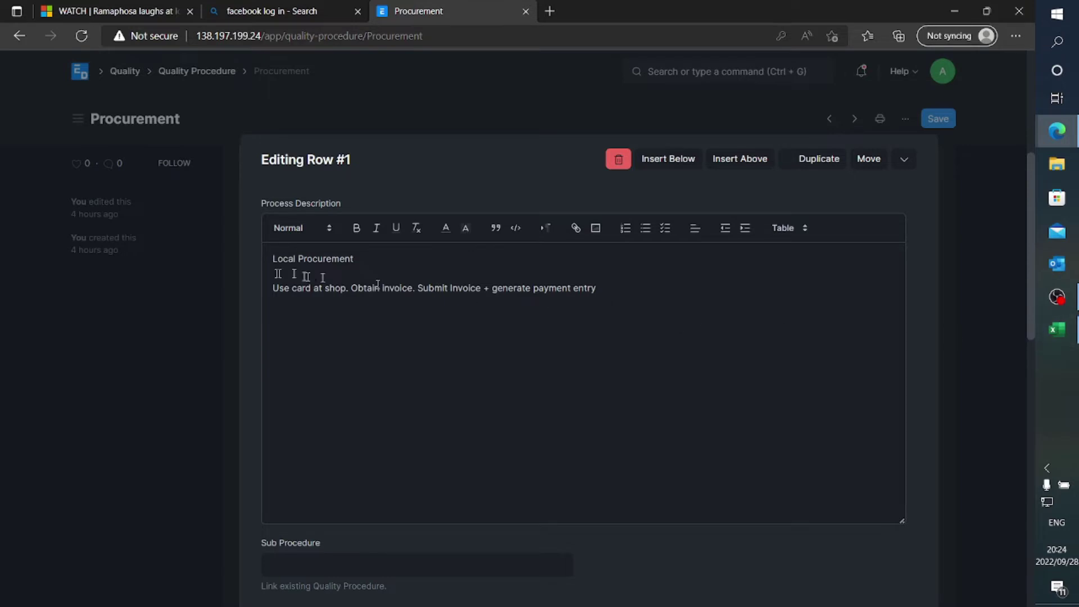
click(169, 313)
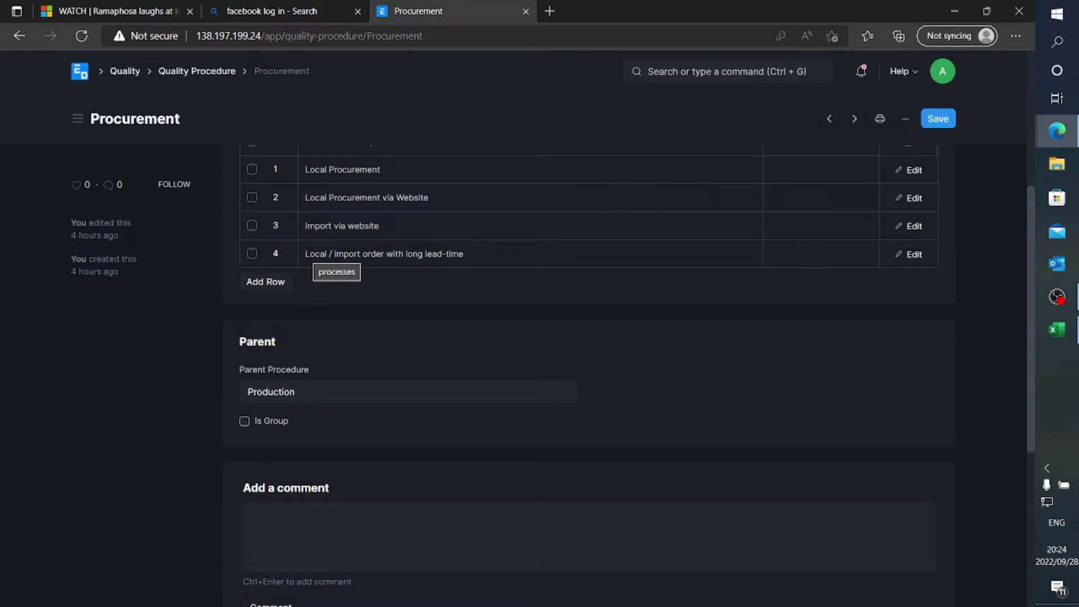
Read the full description of the "Local / import order with long lead-time" process and close the row.
click(914, 256)
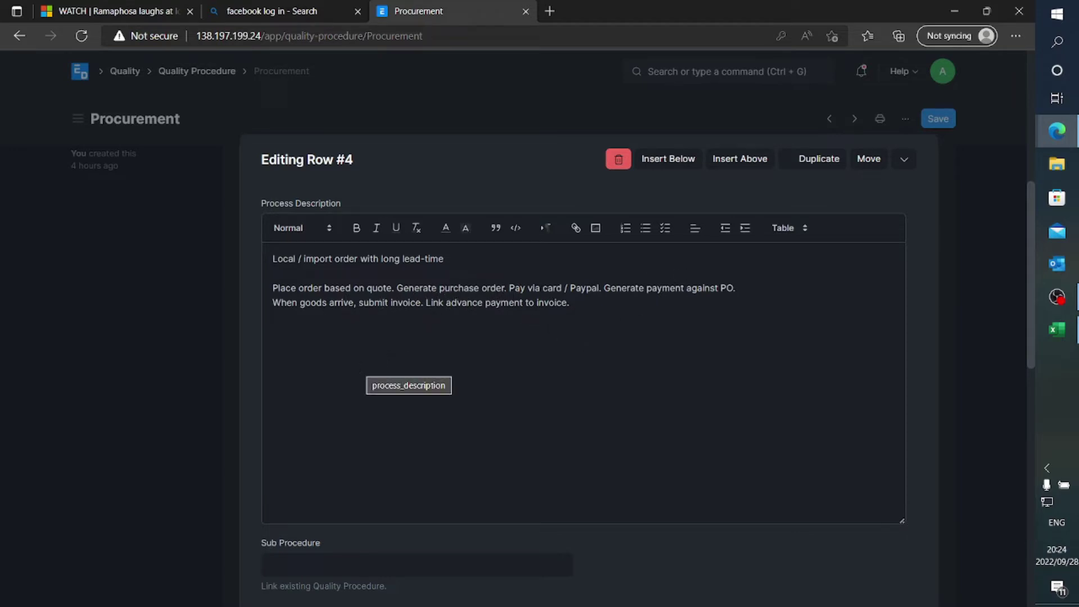
scroll(394, 365, up, 8)
click(152, 562)
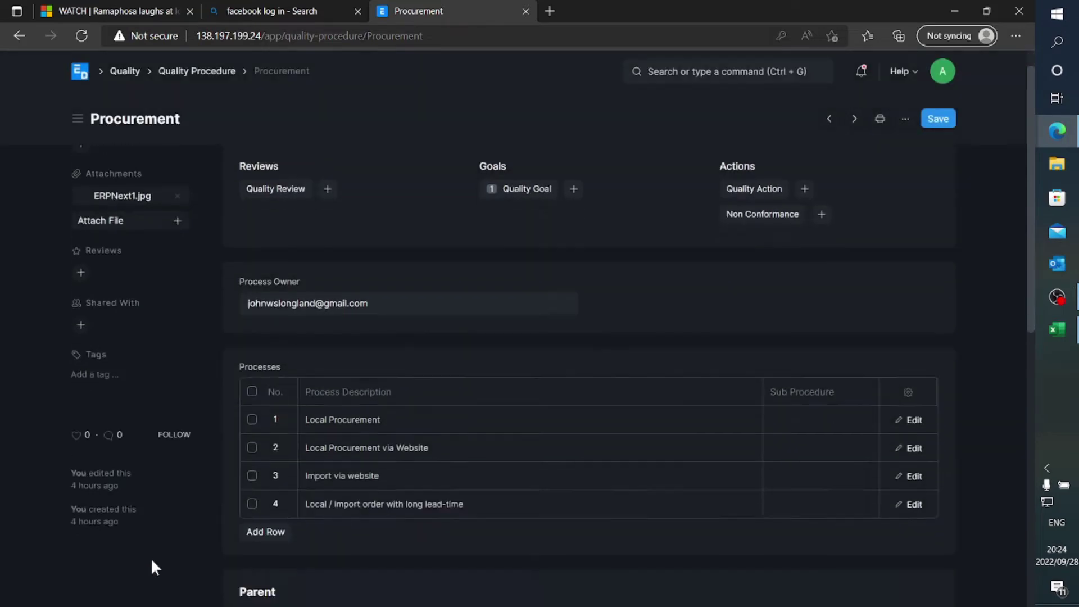
View the flowchart attached to the Procurement procedure as ERPNext1.jpg, then close it.
scroll(321, 474, down, 6)
scroll(194, 424, up, 6)
click(128, 197)
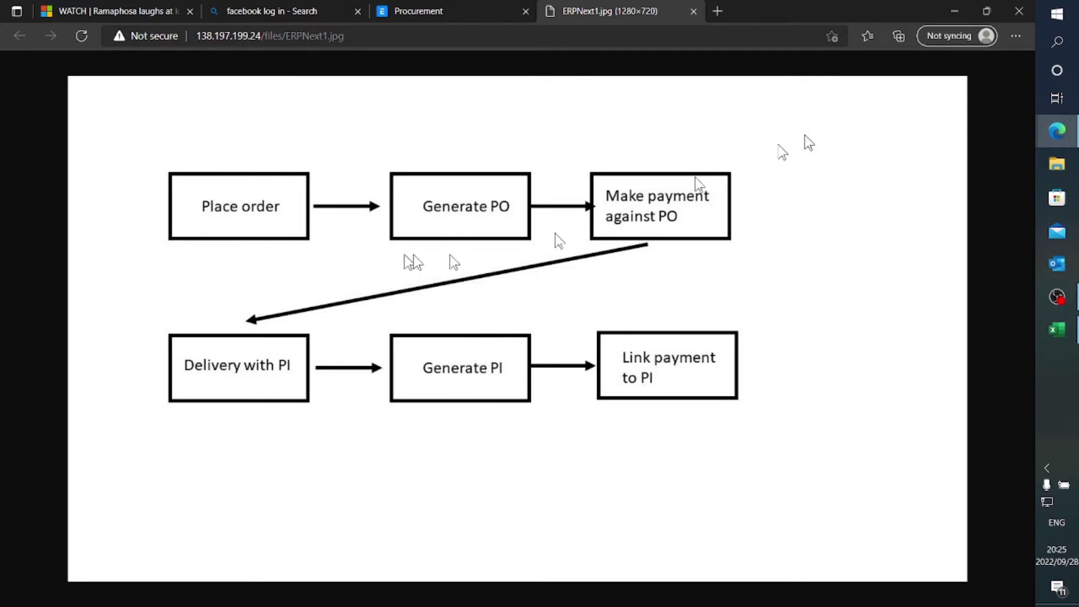
click(693, 11)
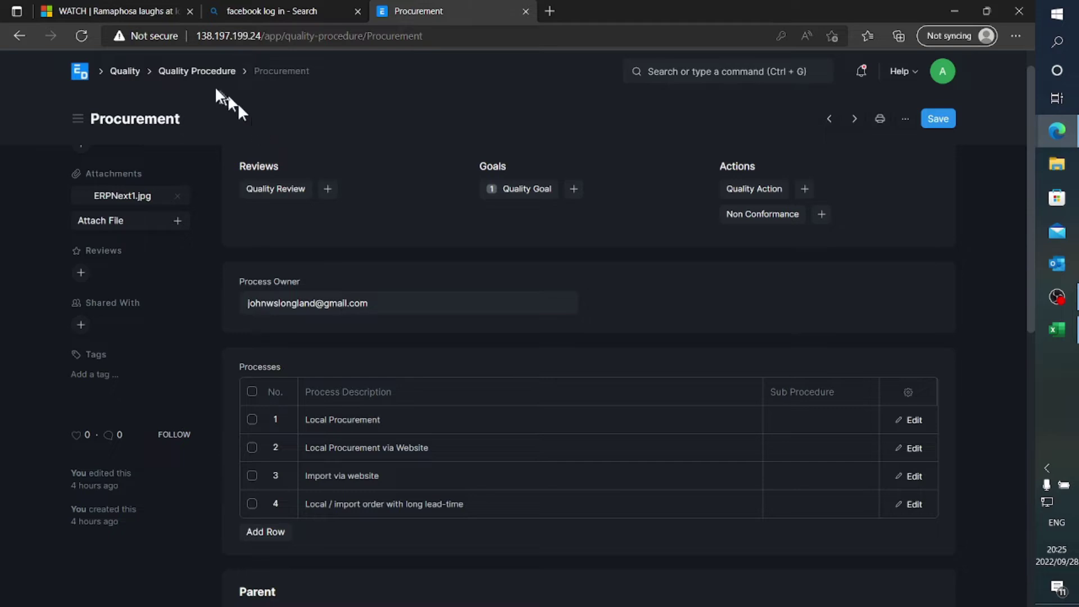
Go through the Warehousing, Production-process, QA and Stock Management entries in the Excel workbook, then minimise it.
click(1056, 330)
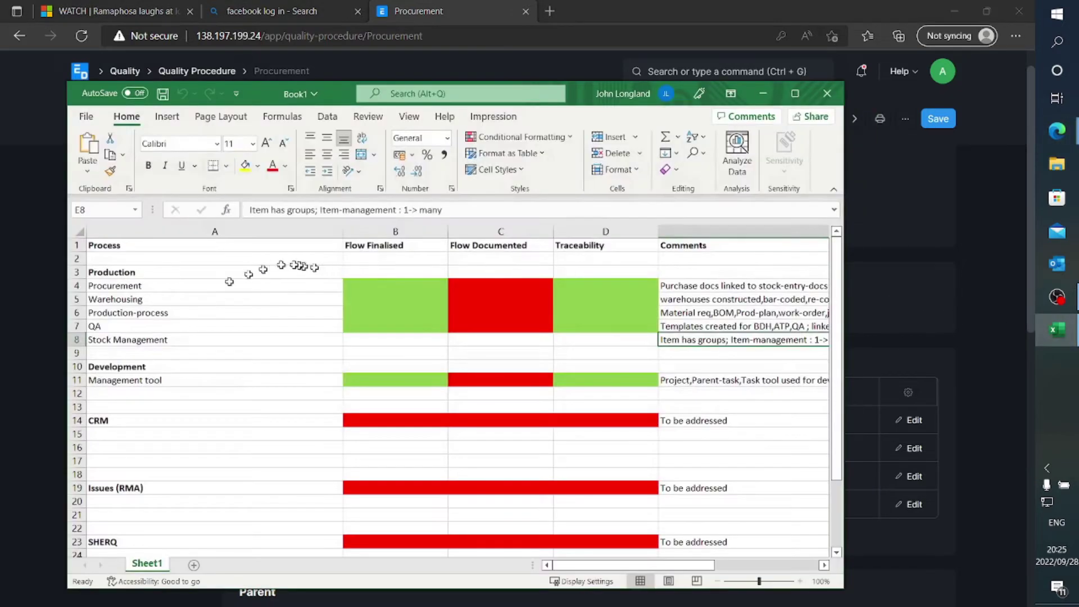
click(131, 301)
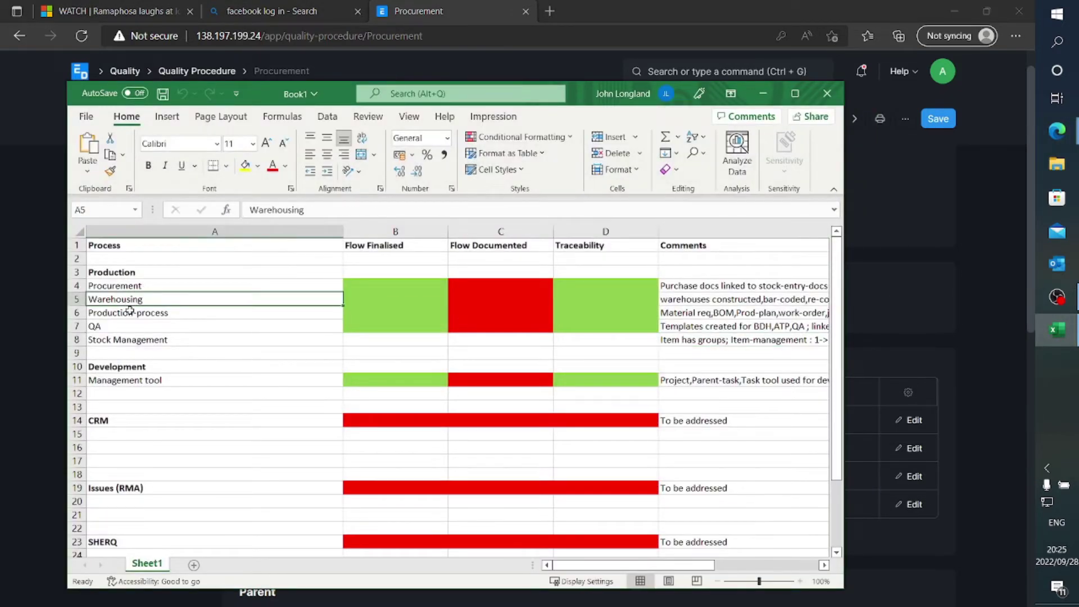
click(130, 314)
click(126, 327)
click(125, 339)
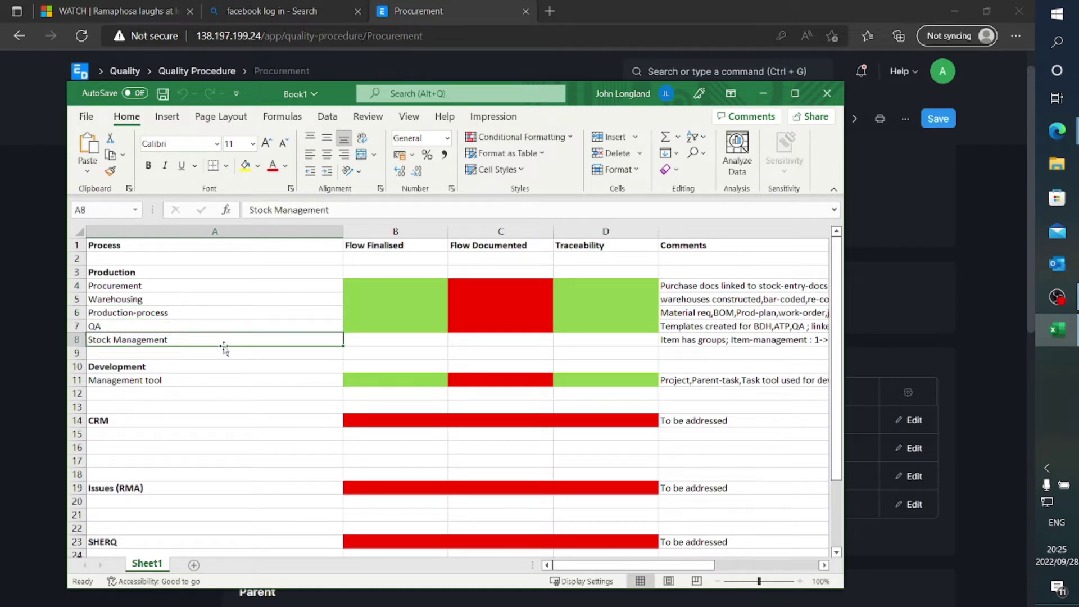
click(762, 93)
Go back to the Quality module in ERPNext and open the quality goal "Procurement data captured efficiently".
scroll(277, 192, up, 1)
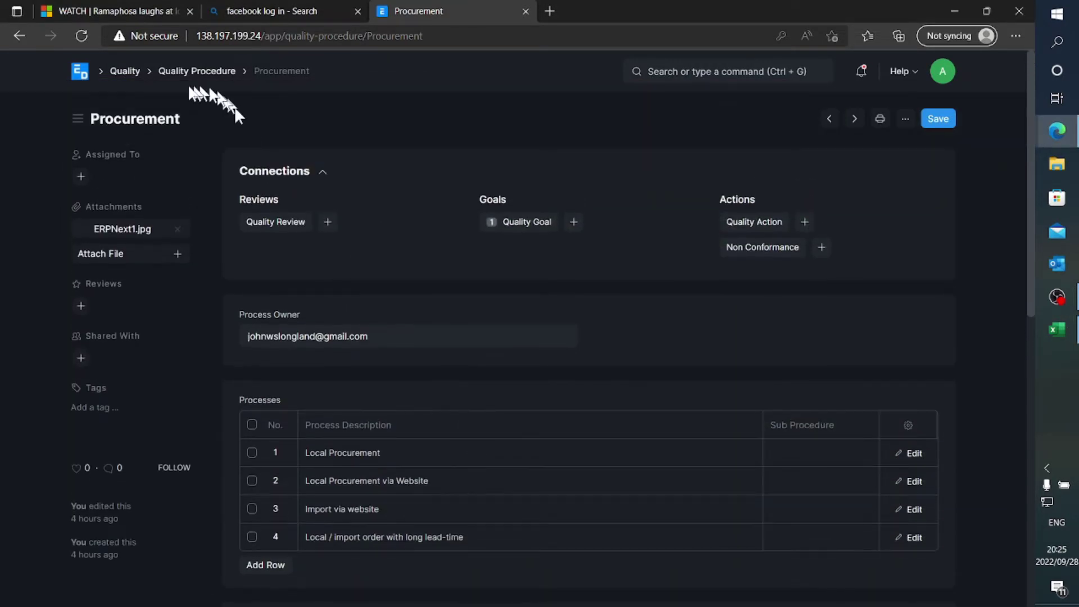
click(130, 71)
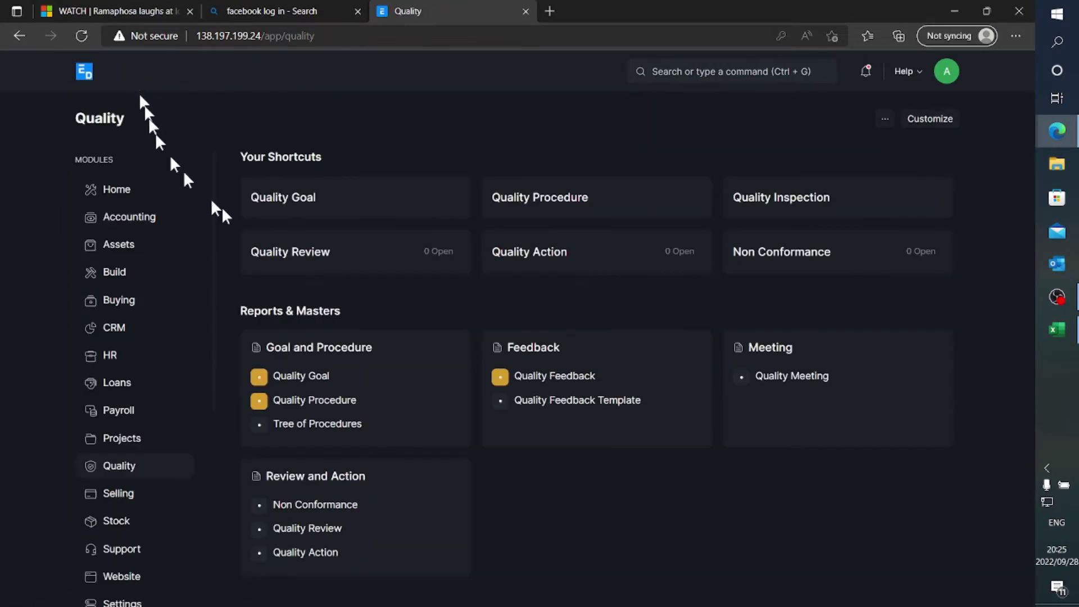
click(289, 207)
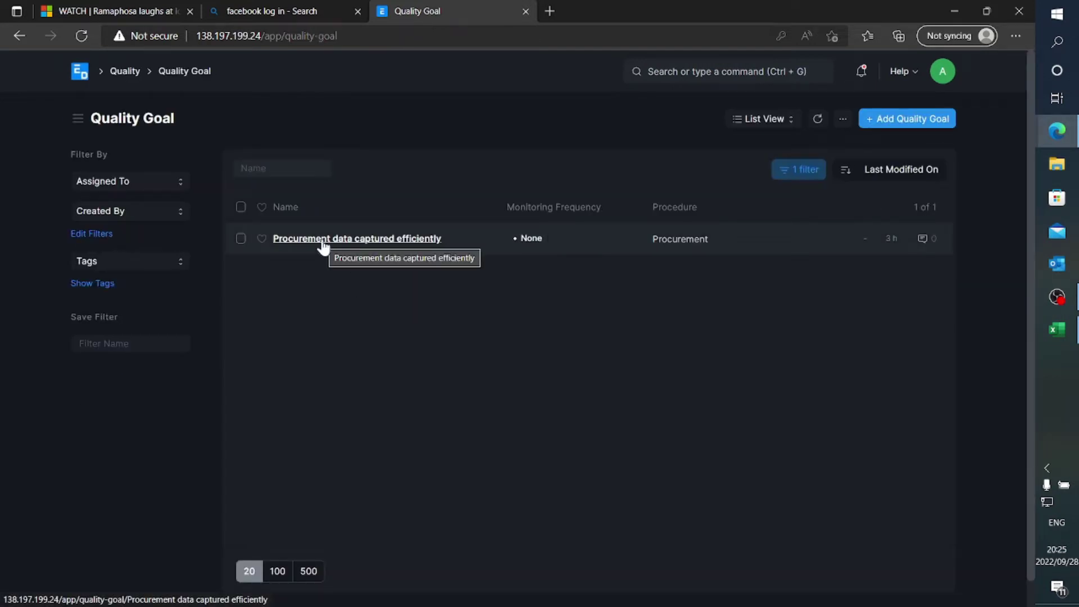
click(324, 240)
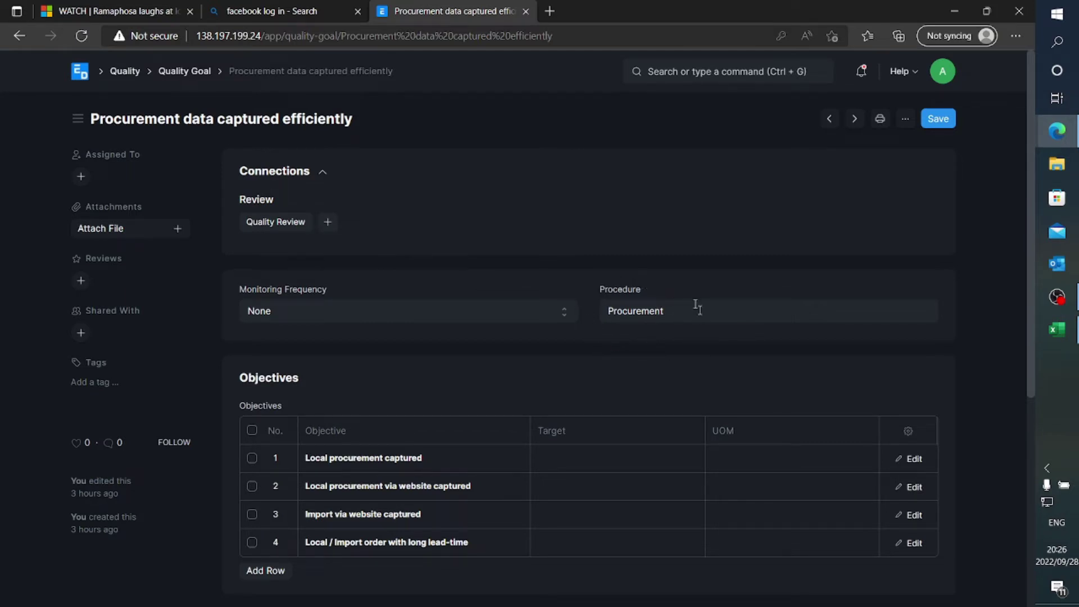
Set the goal's monitoring frequency to Quarterly, save it, and look over its objectives.
click(285, 313)
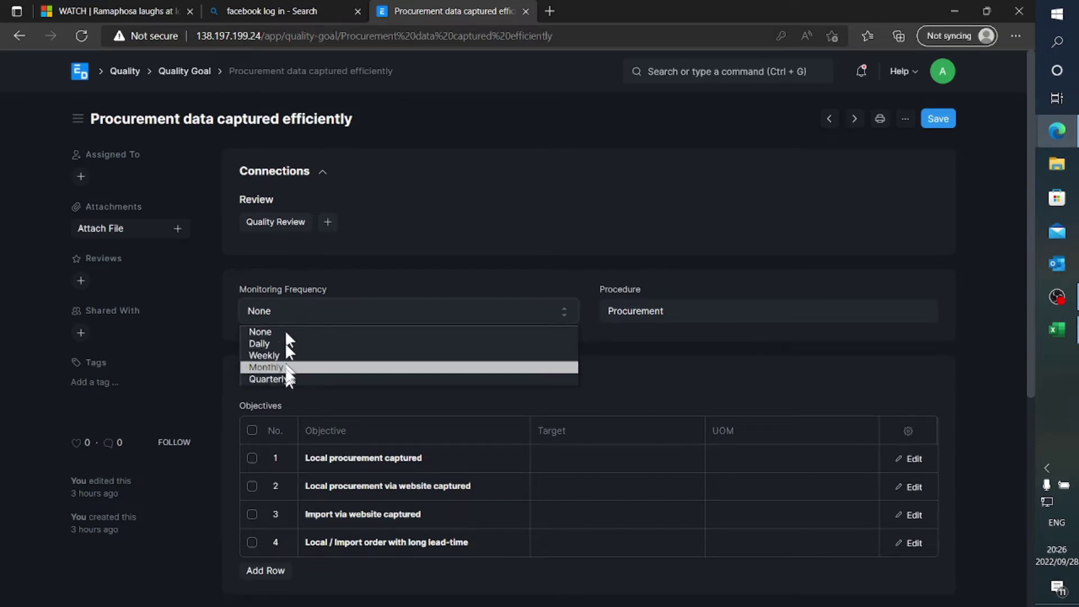
click(282, 379)
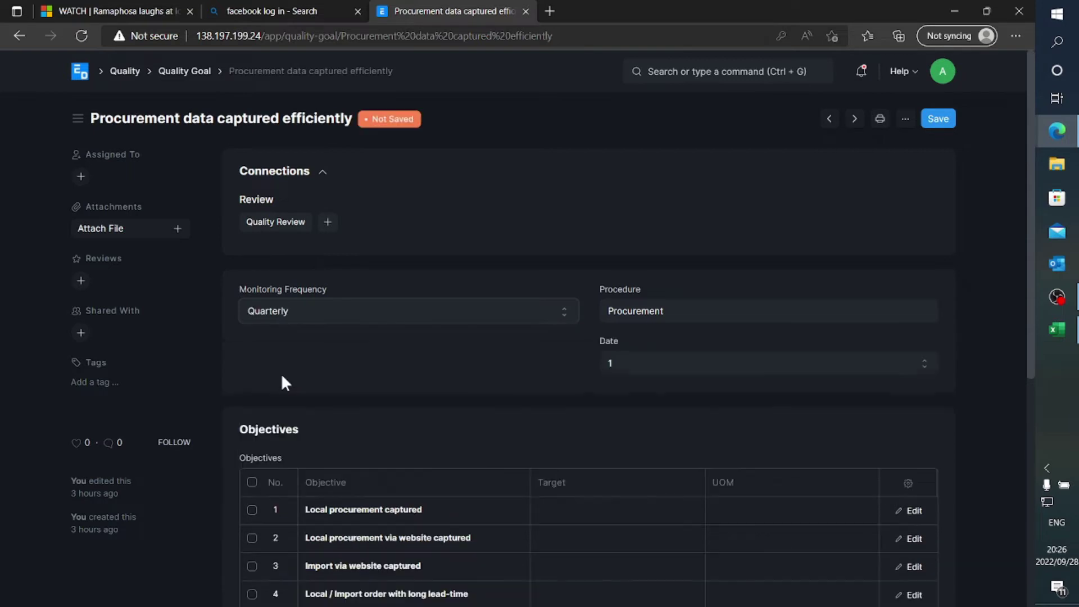
click(937, 119)
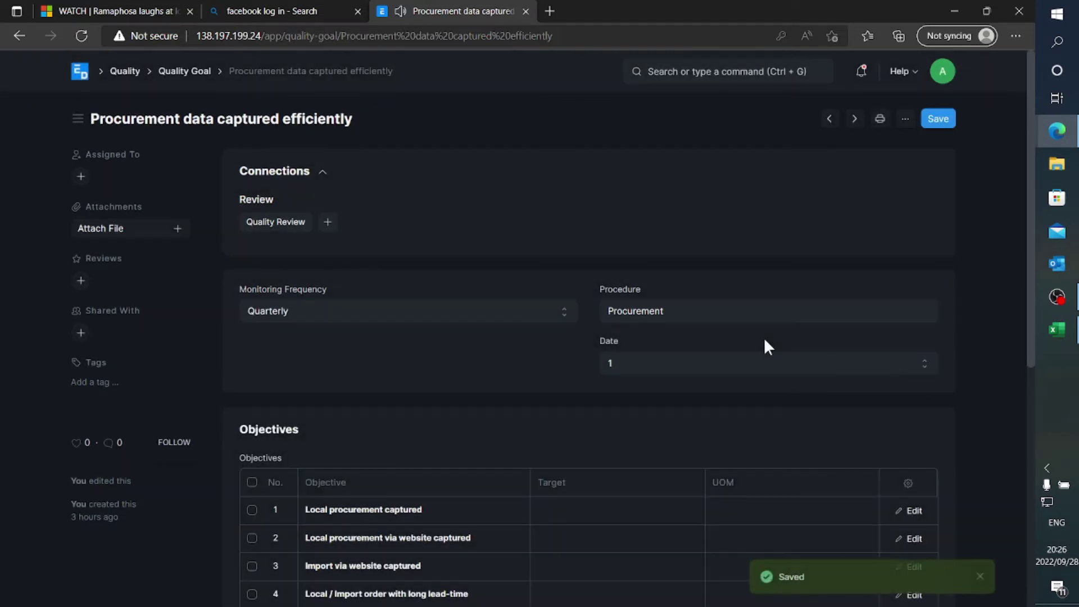
scroll(764, 337, down, 3)
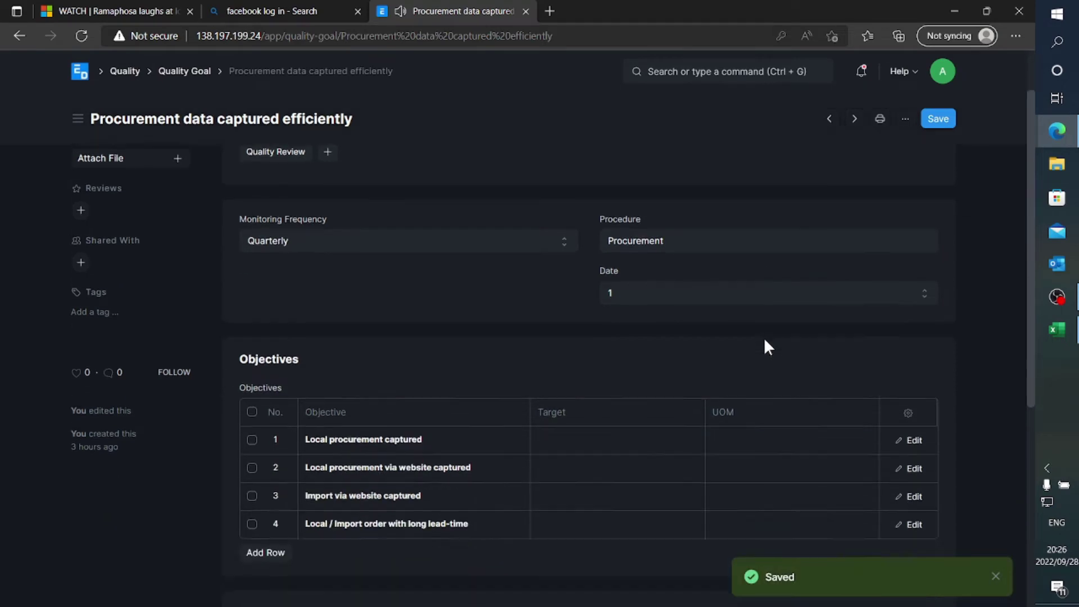
scroll(764, 337, up, 3)
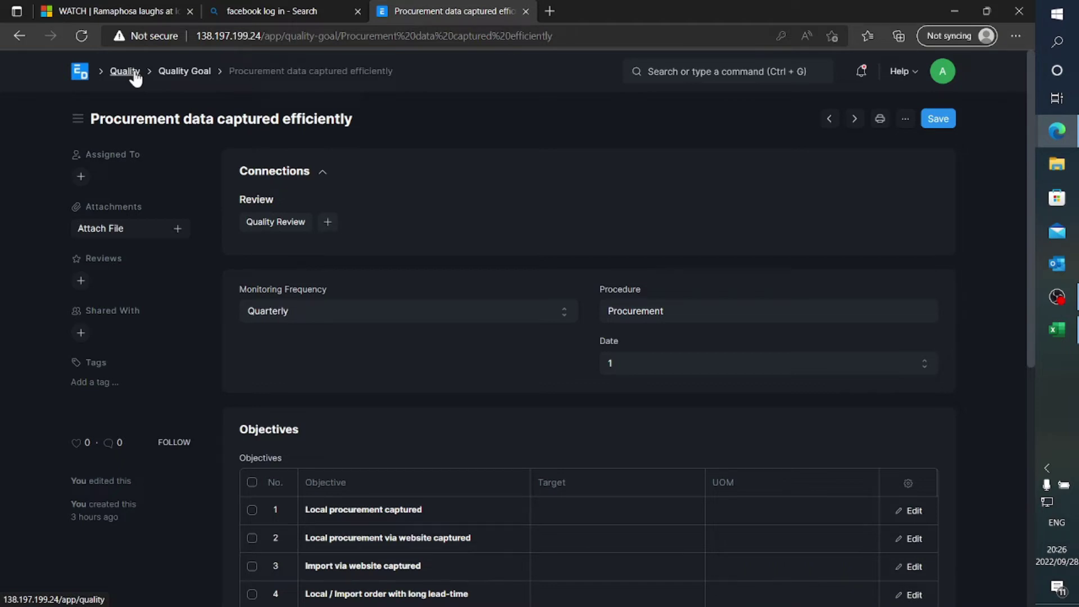
Glance at the process overview in the Excel workbook, minimise it and return to the Quality workspace.
click(1057, 329)
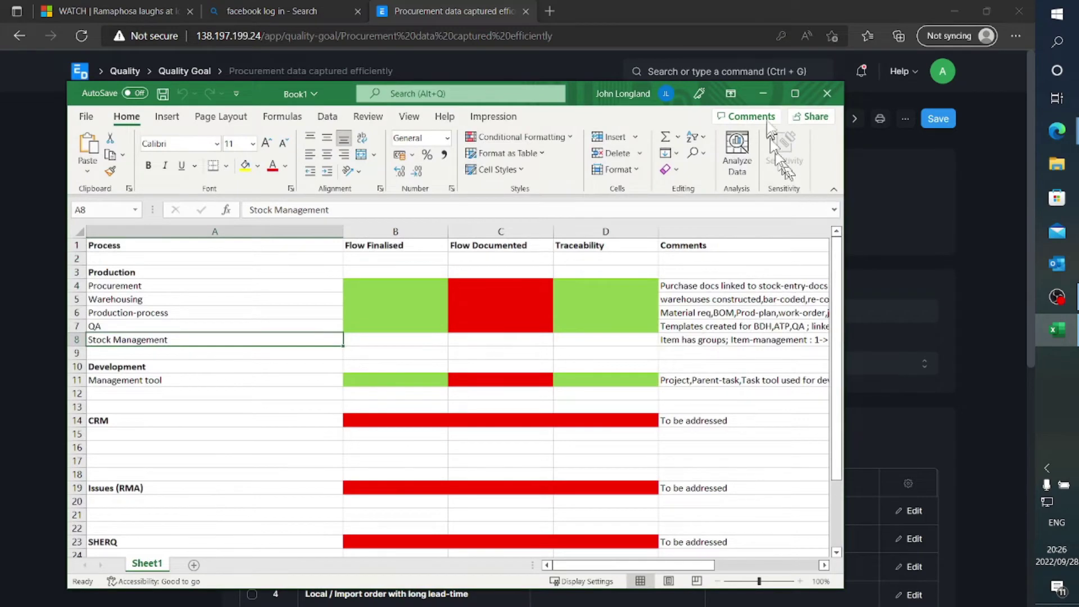
click(762, 94)
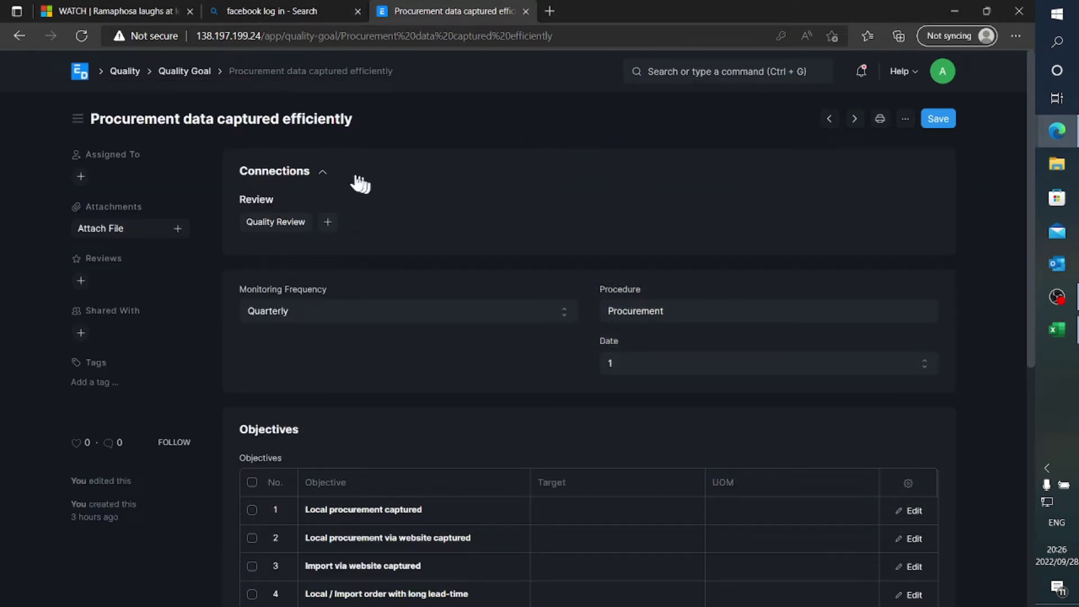
click(136, 75)
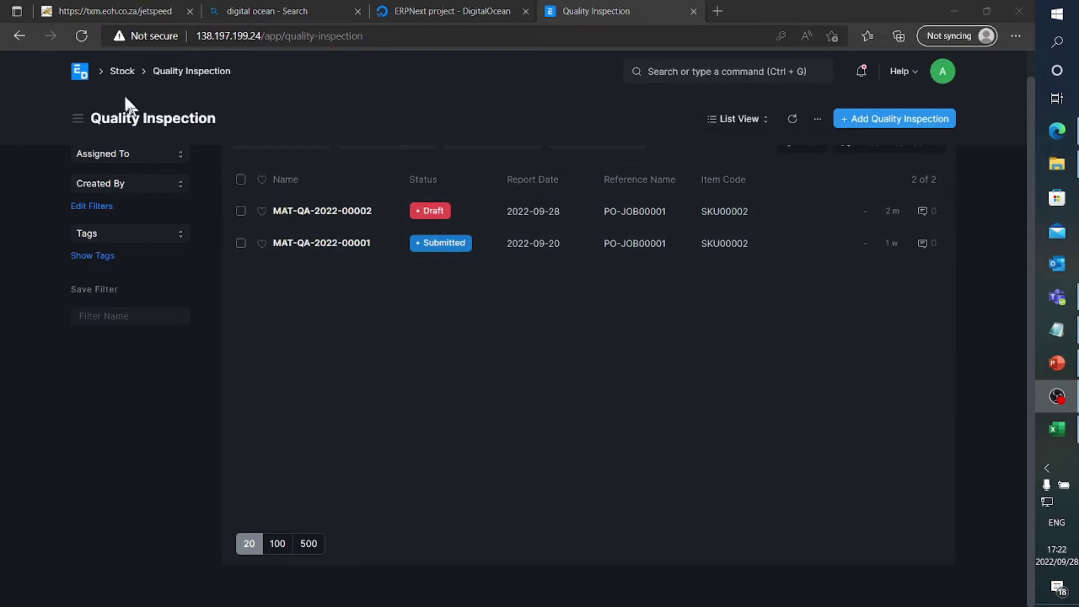
Open the Stock module from the home page and look through its masters down to the quality inspection tools.
click(81, 71)
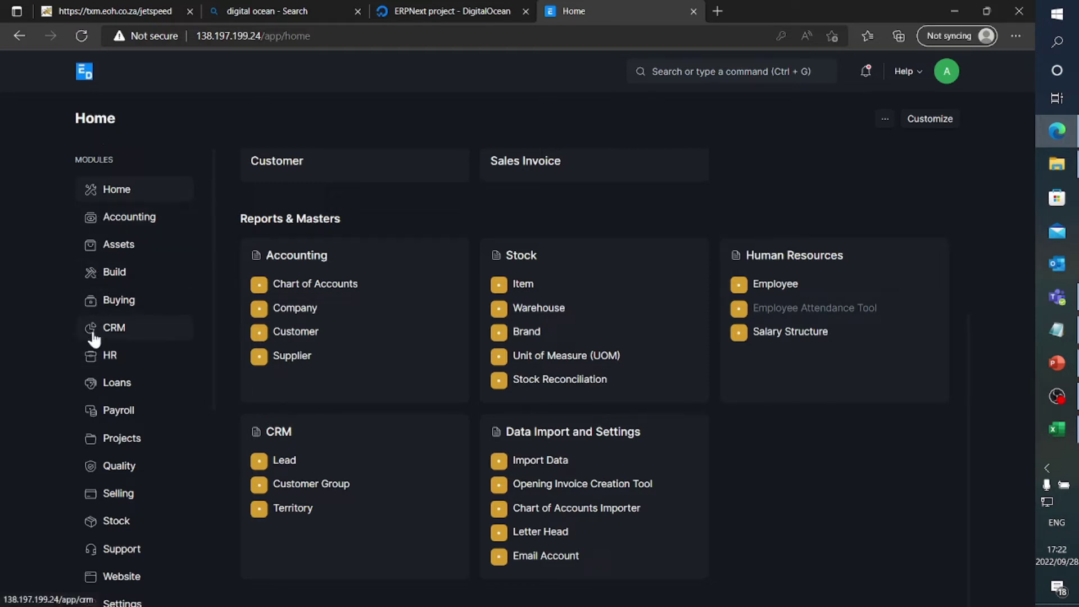
click(123, 525)
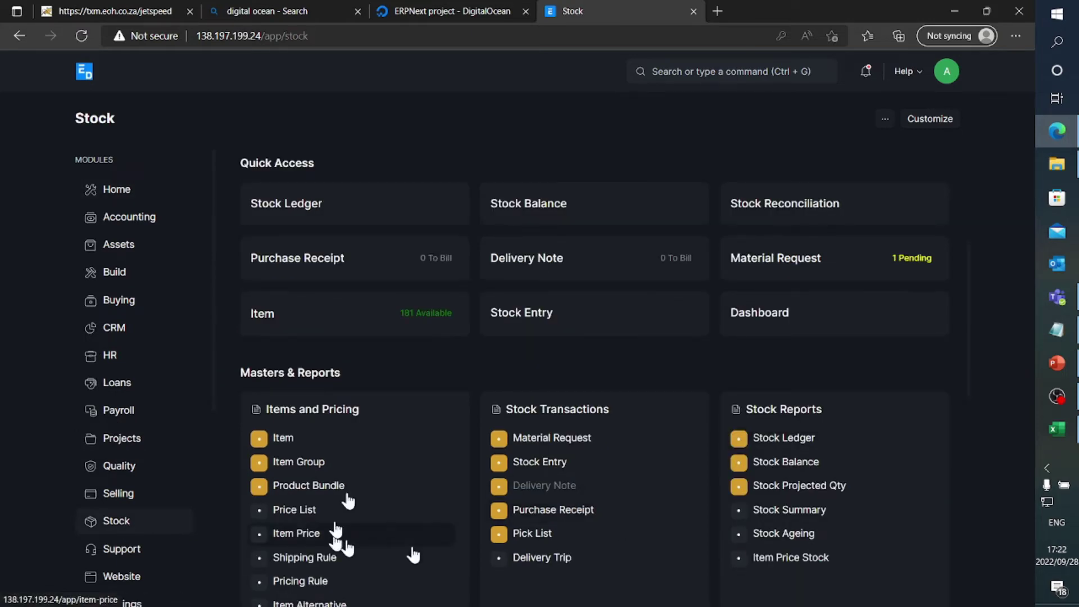
scroll(710, 511, down, 3)
scroll(710, 511, down, 3)
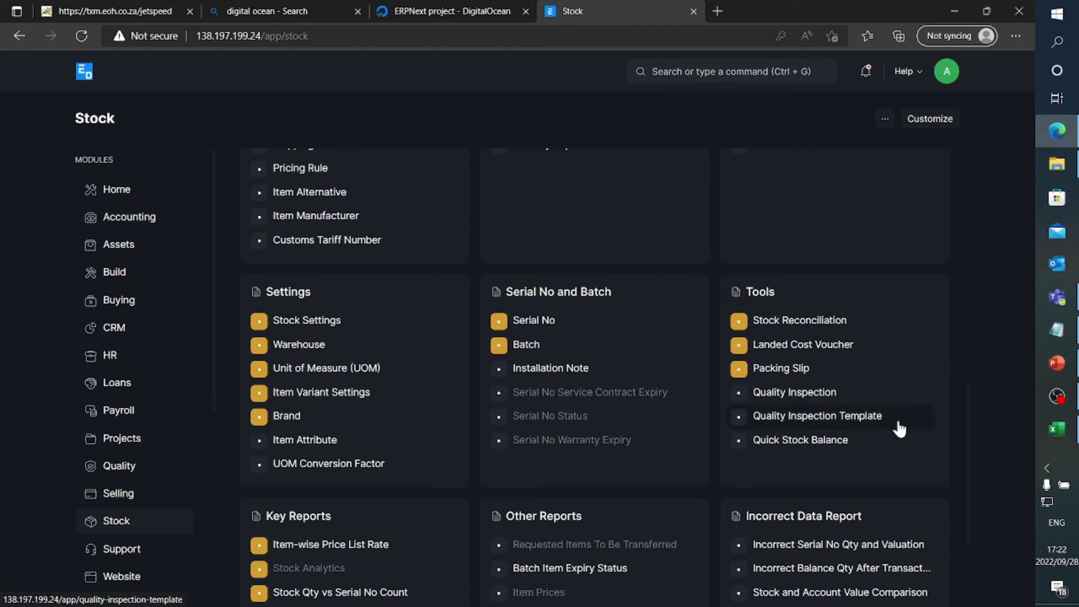
Search for "quality inspection par" and open the Quality Inspection Parameter Group list.
click(697, 71)
text(qu)
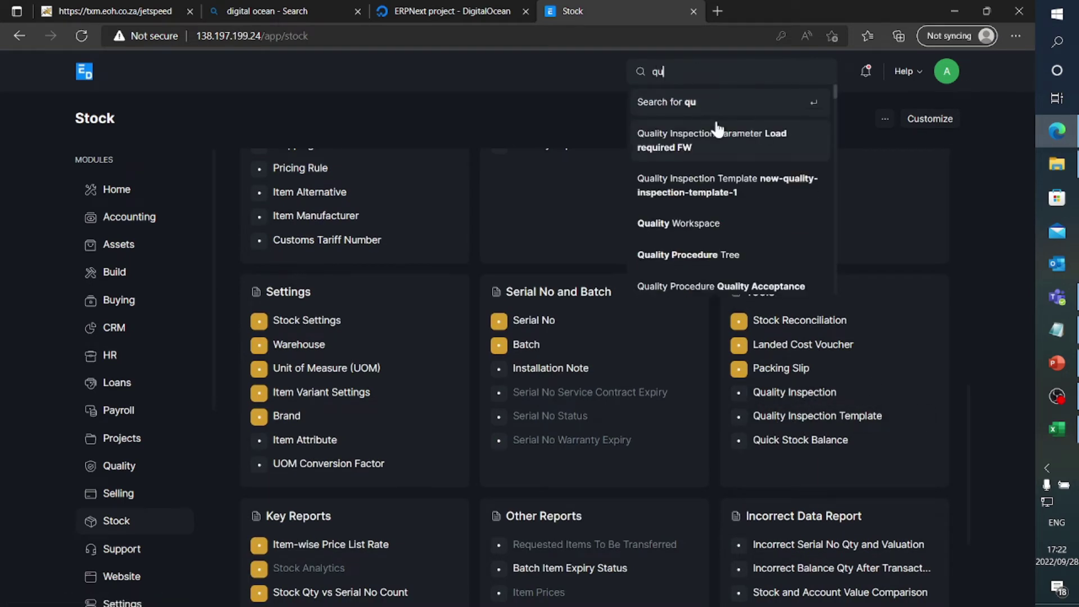
text(ality ins)
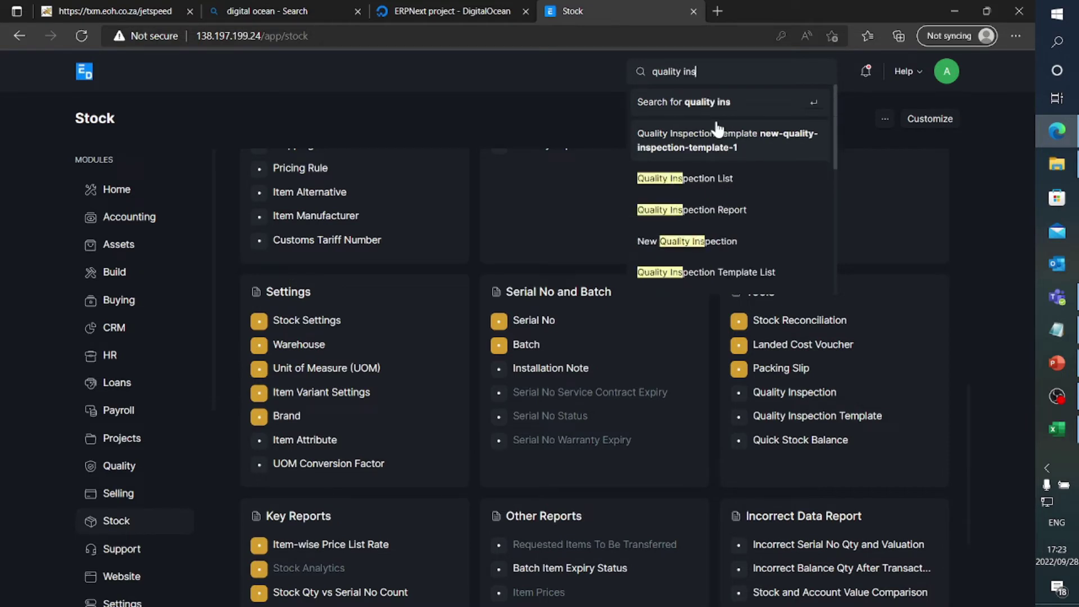
text(pection par)
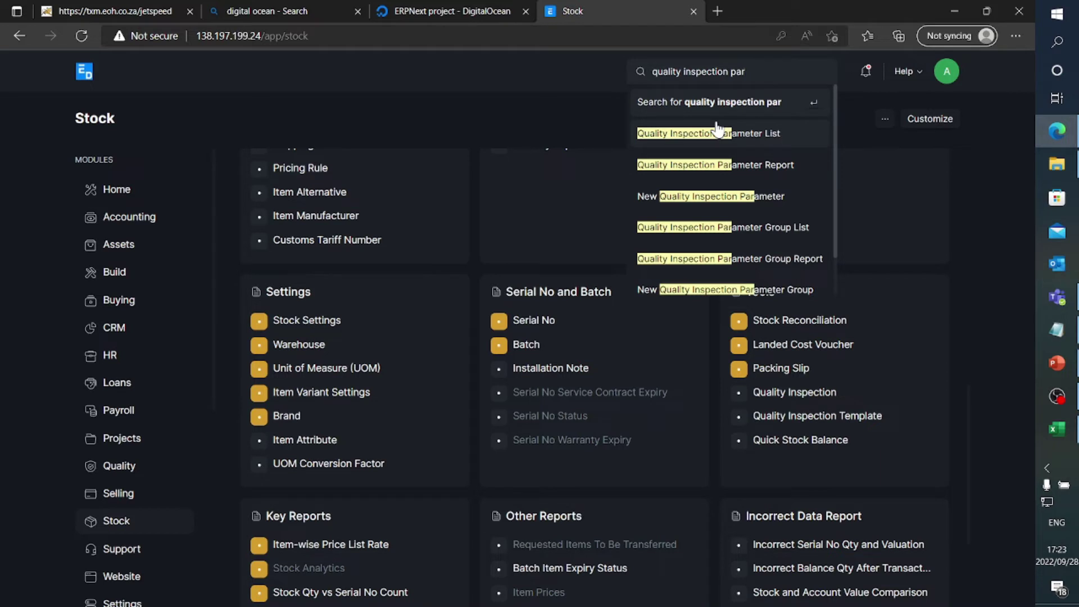
click(766, 227)
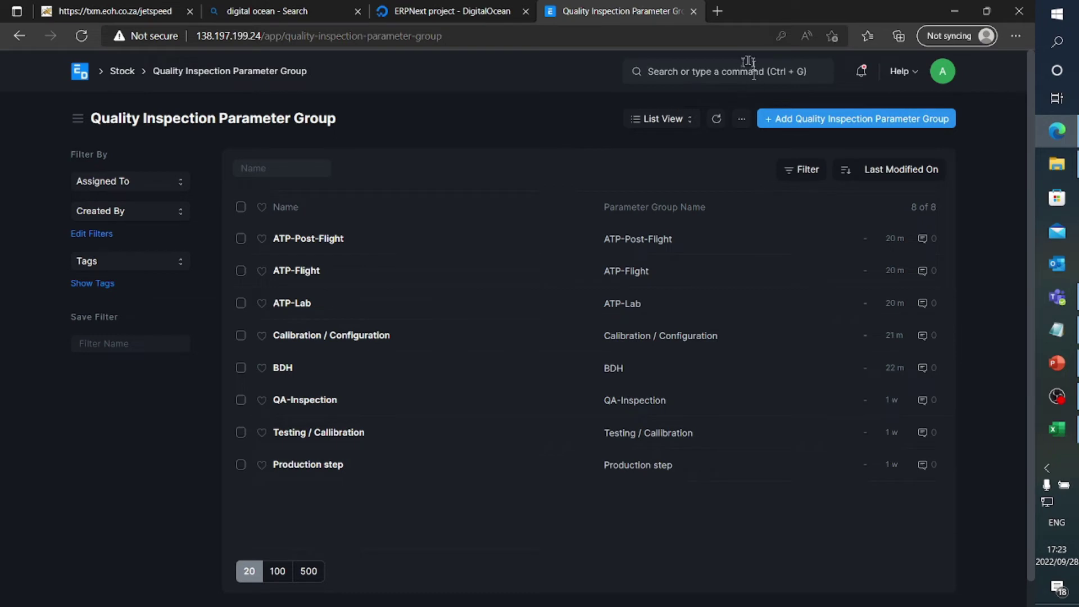
Search for "quality inspection par" again, open the Quality Inspection Parameter list and go through its parameters and groups.
click(726, 72)
text(quality )
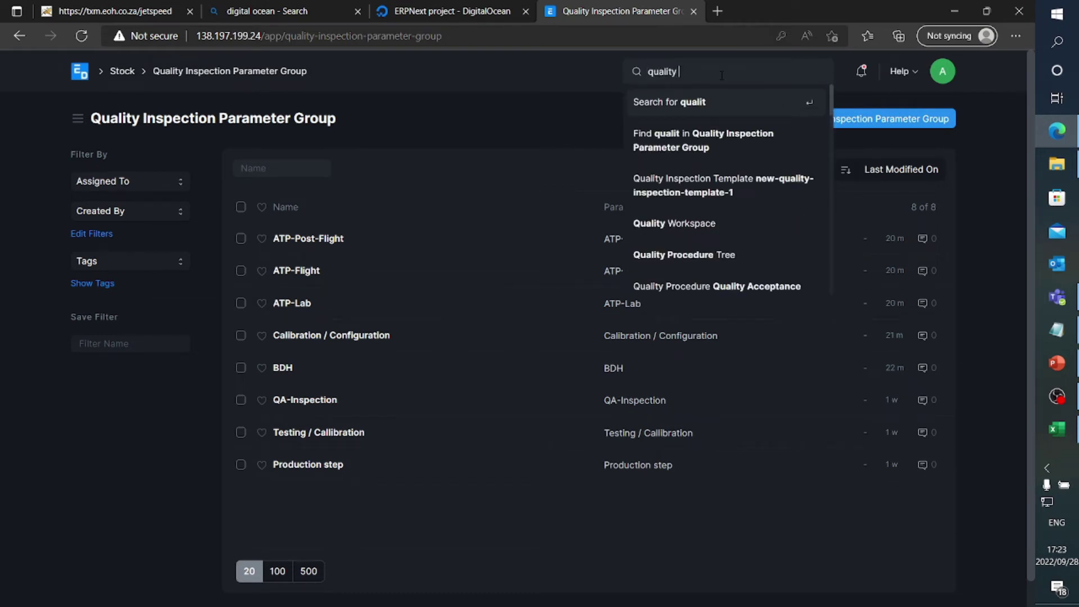
text(inspection)
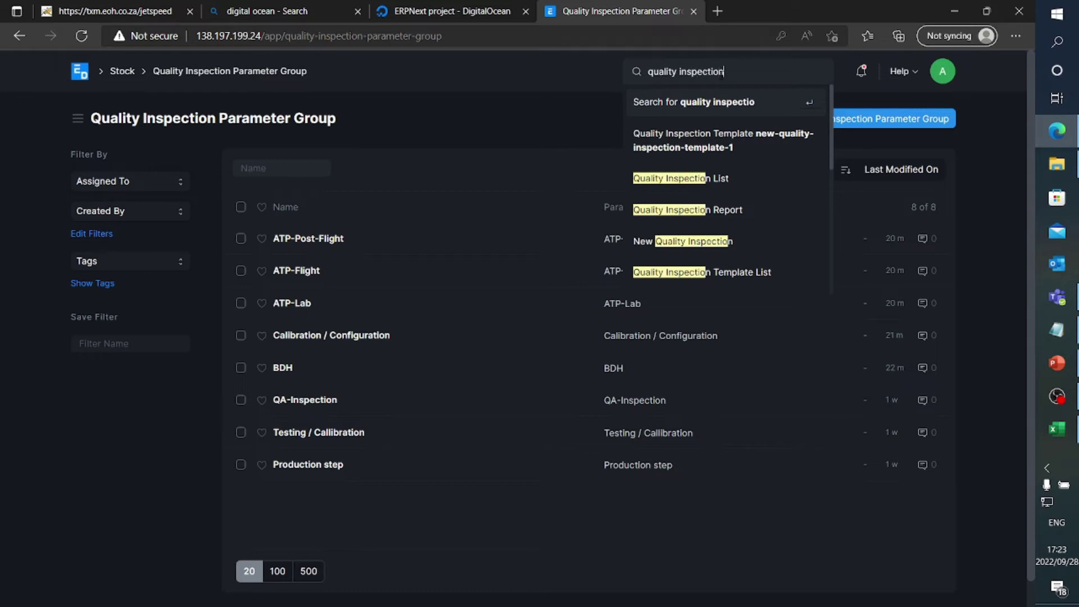
text( par)
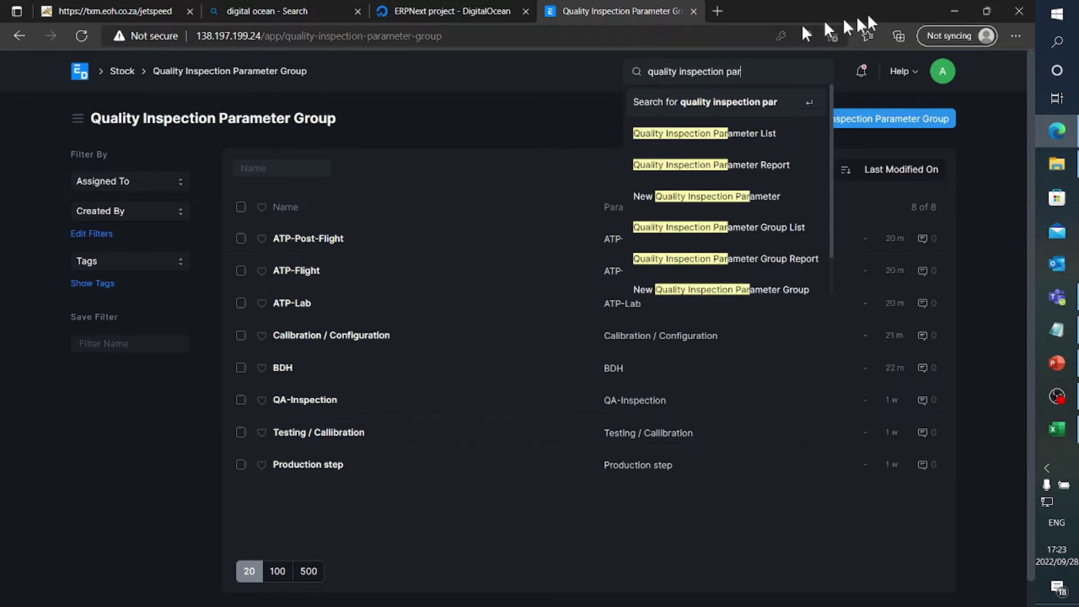
click(751, 135)
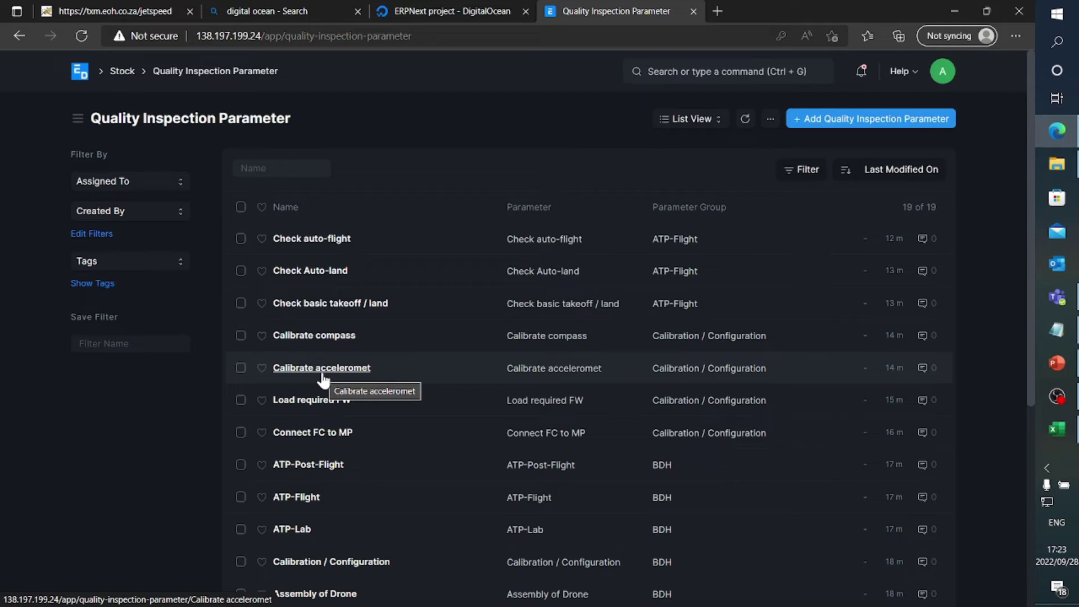
scroll(322, 435, down, 2)
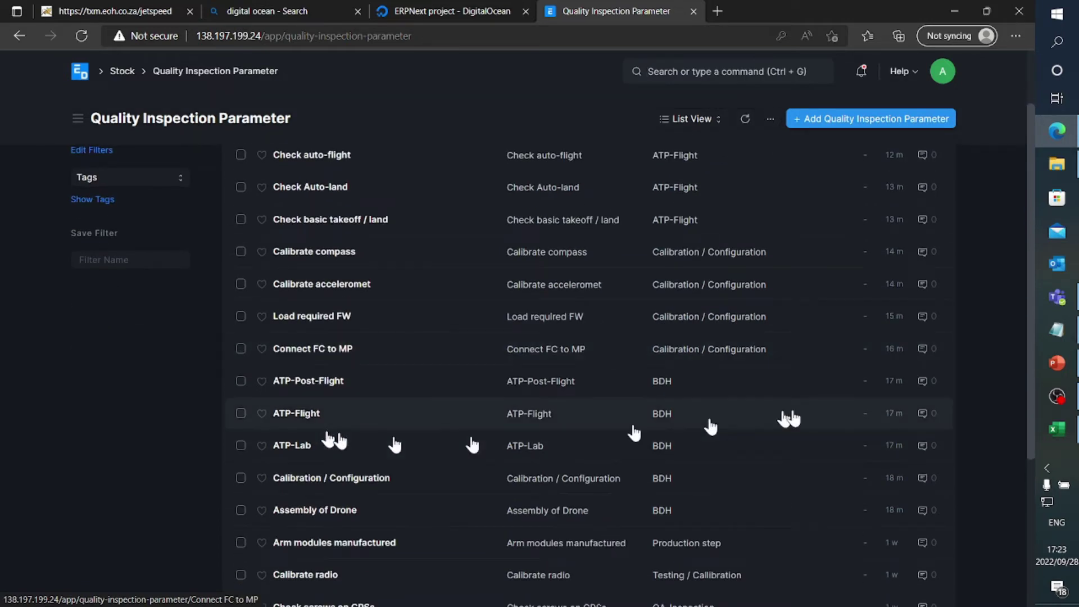
Review the ATP-Lab and ATP-Flight checks on the ISO9001 sheet of the Excel workbook, then minimise it.
click(1056, 429)
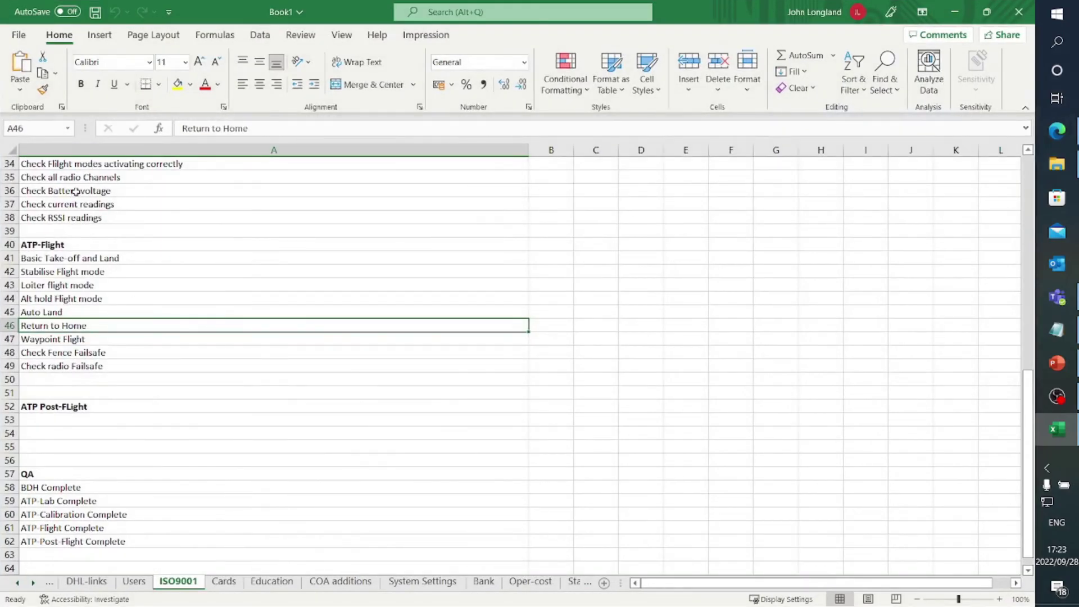
scroll(74, 191, up, 2)
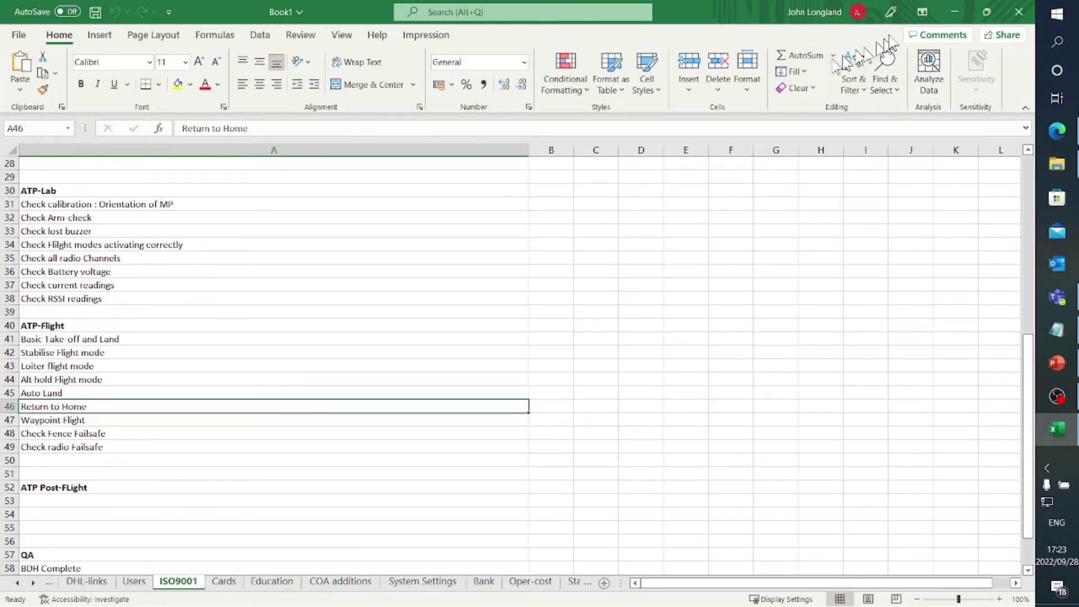
click(953, 12)
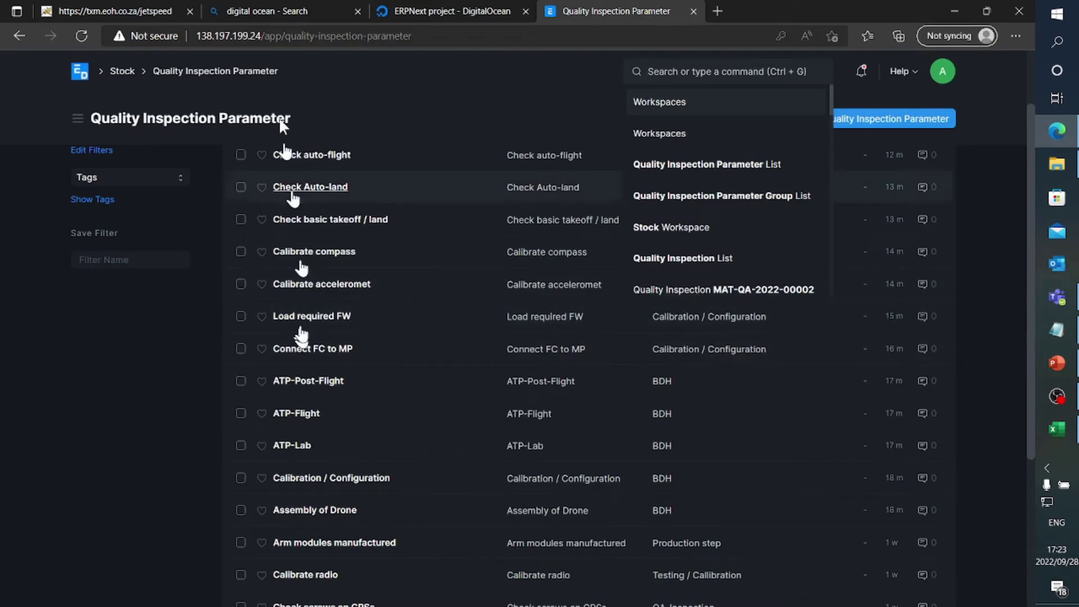
Open the T-MK-III quality inspection template from the Stock module's tools and examine its inspection parameters.
click(121, 72)
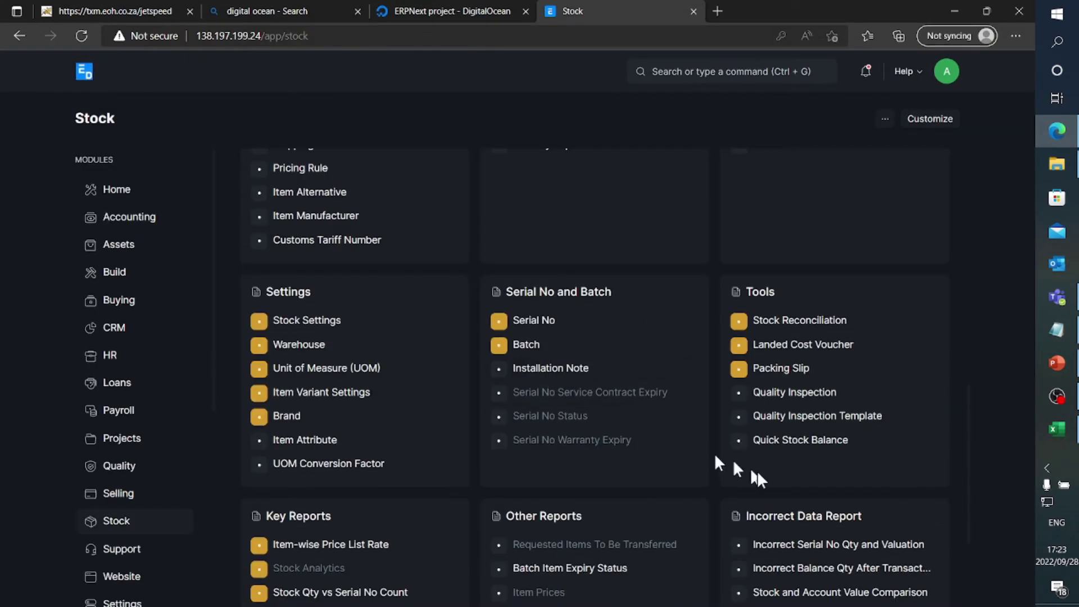
click(807, 417)
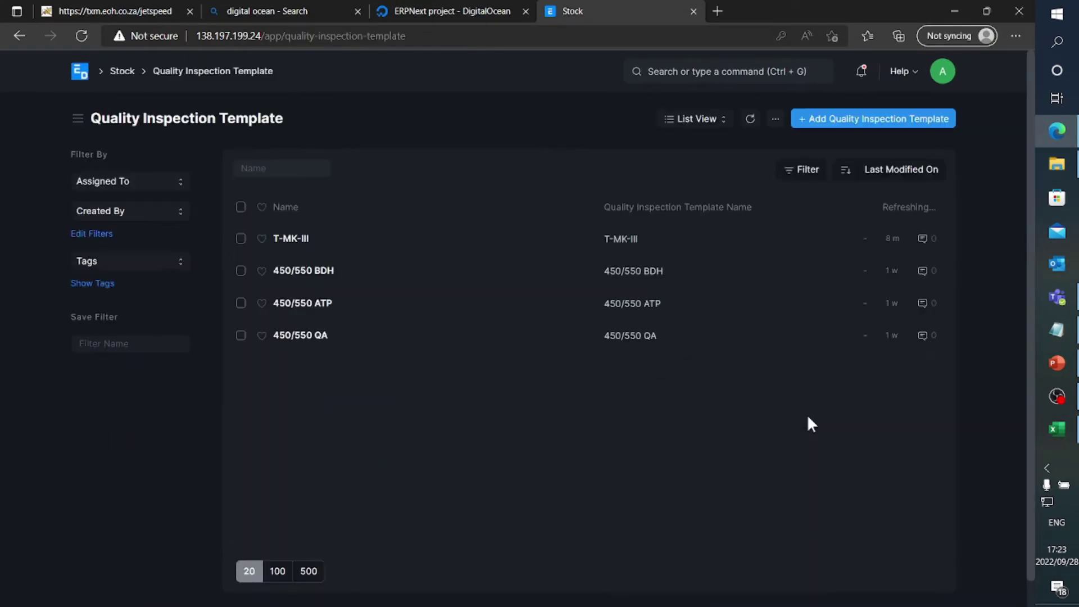
click(291, 239)
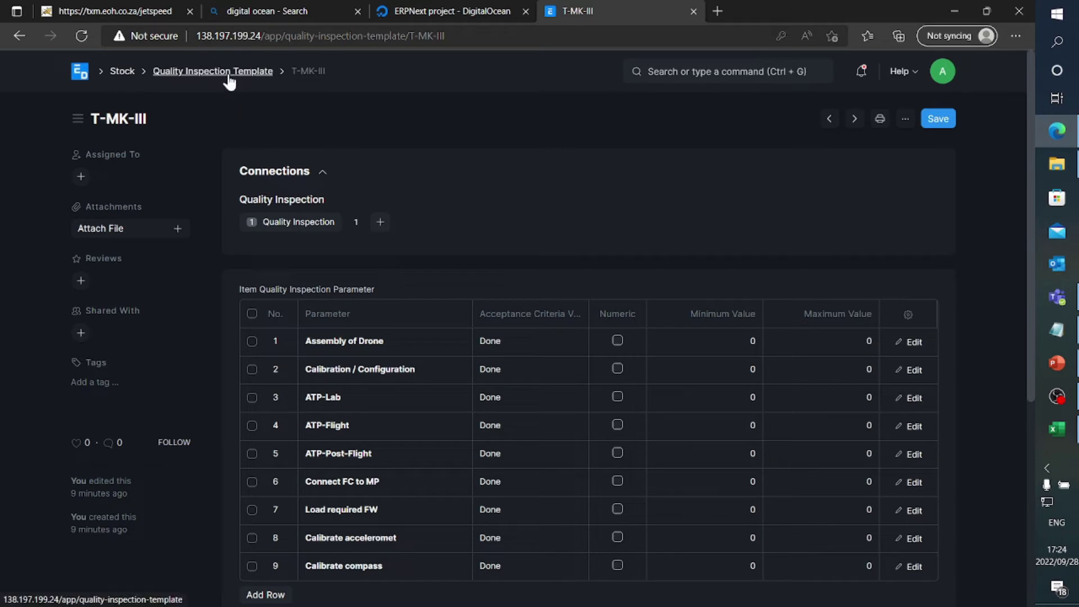
click(194, 71)
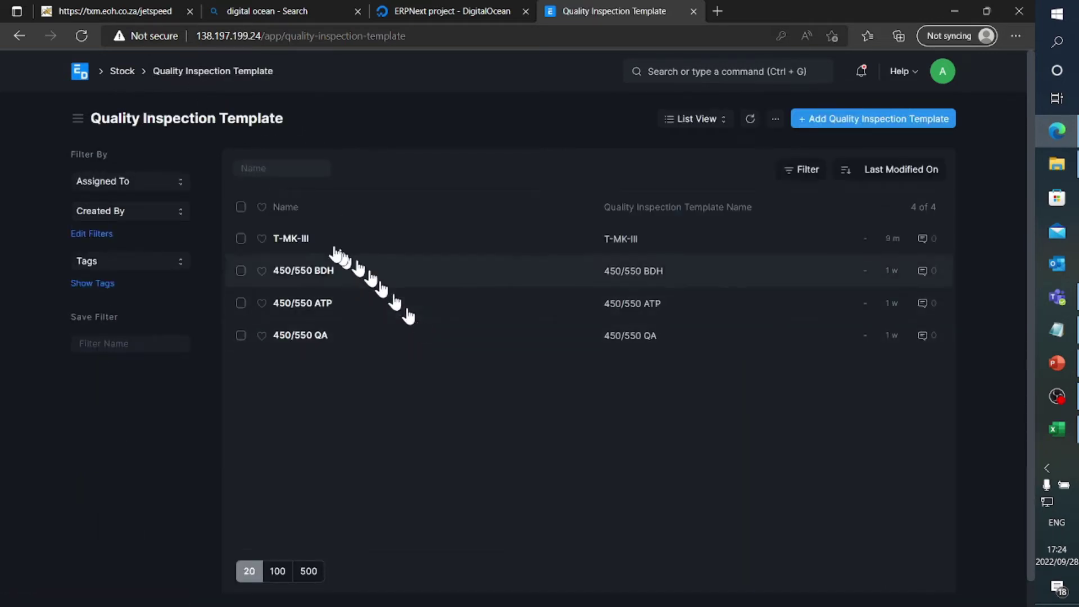
click(289, 238)
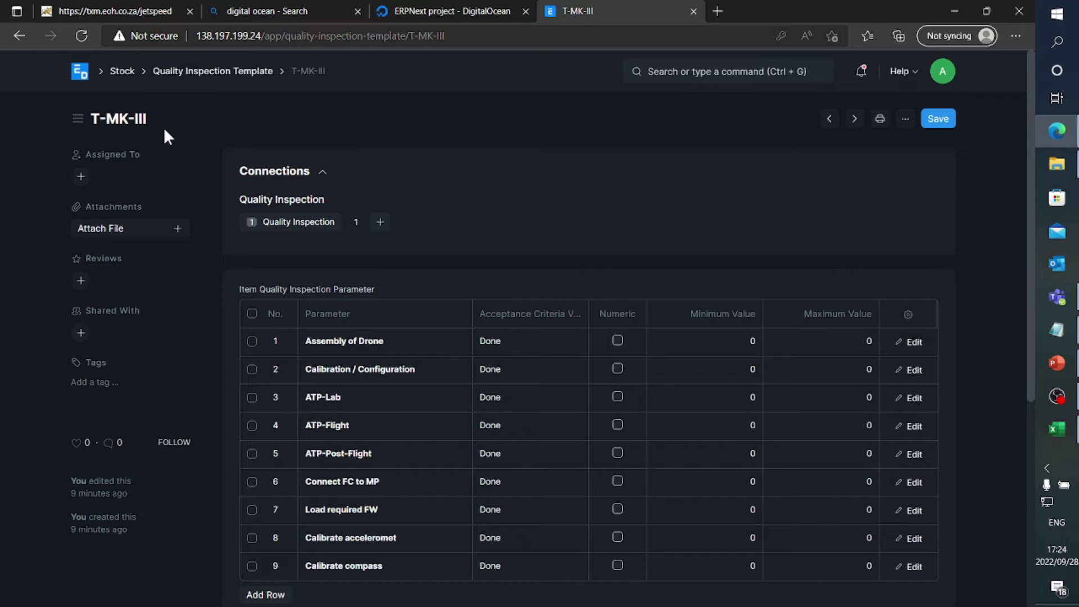
Return to the Stock workspace and open the Item list.
click(125, 71)
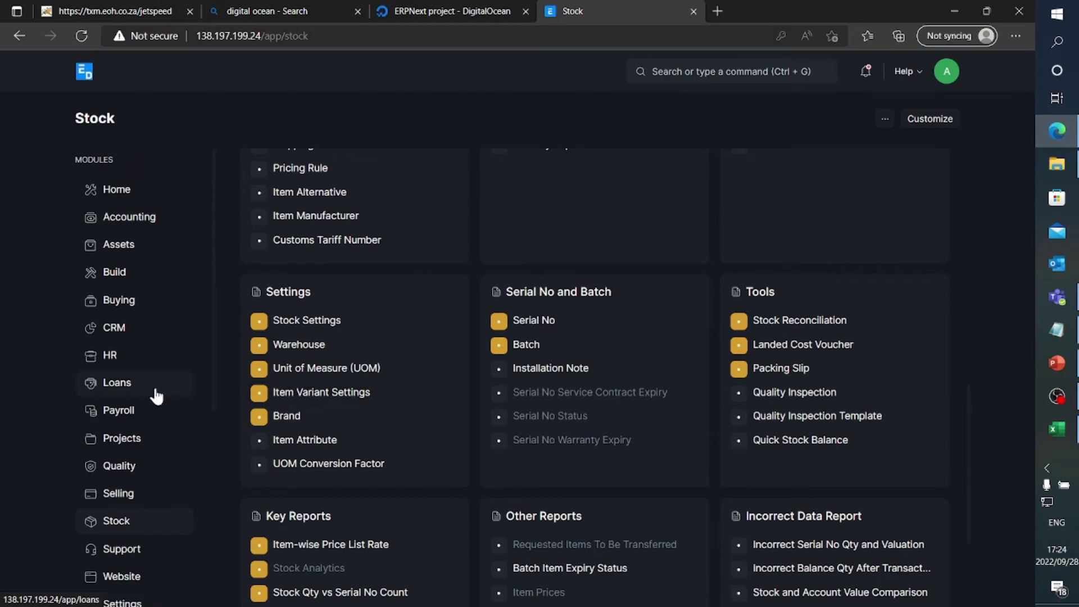
scroll(335, 344, up, 7)
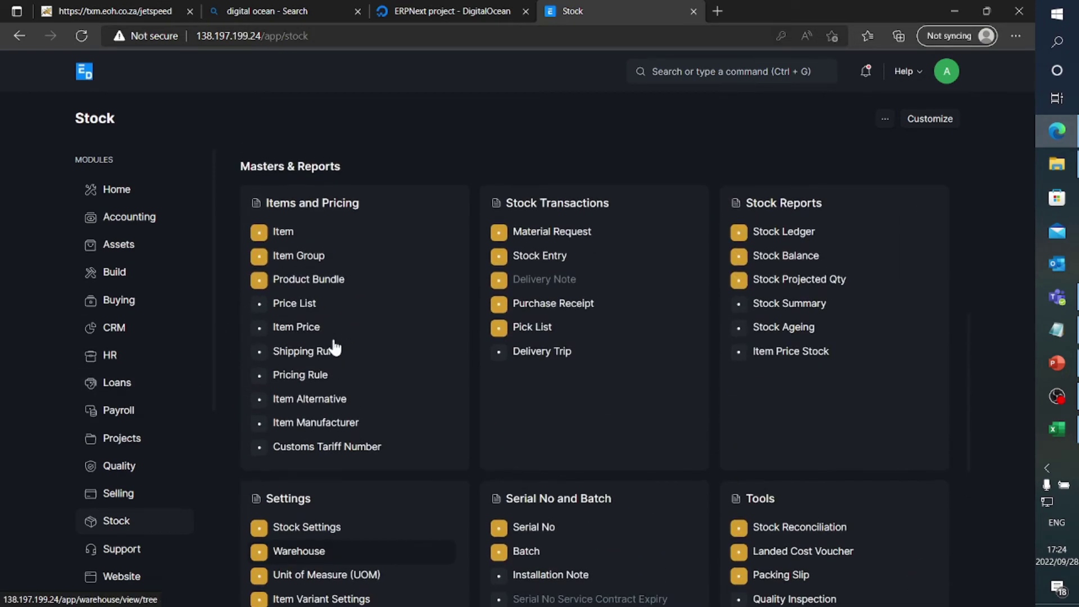
click(261, 312)
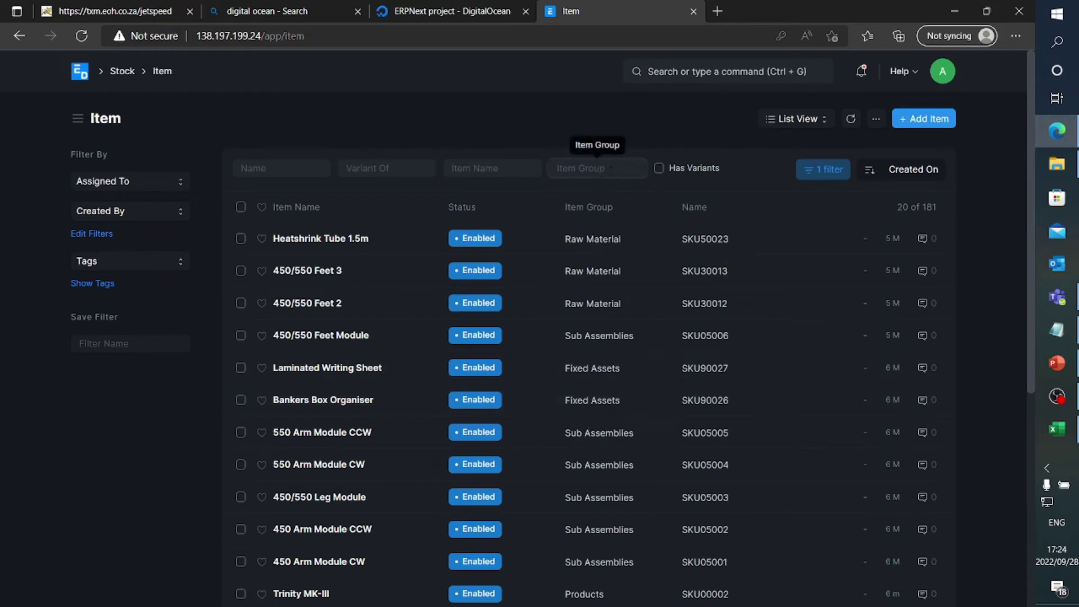
Filter the item list to the Products item group.
click(597, 168)
text(produ)
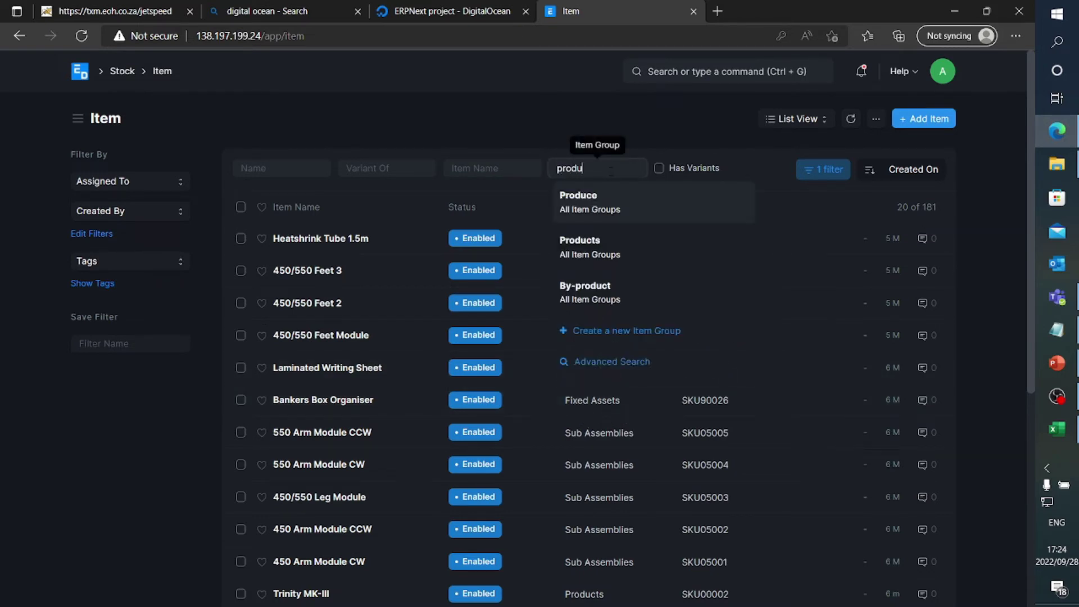
click(596, 244)
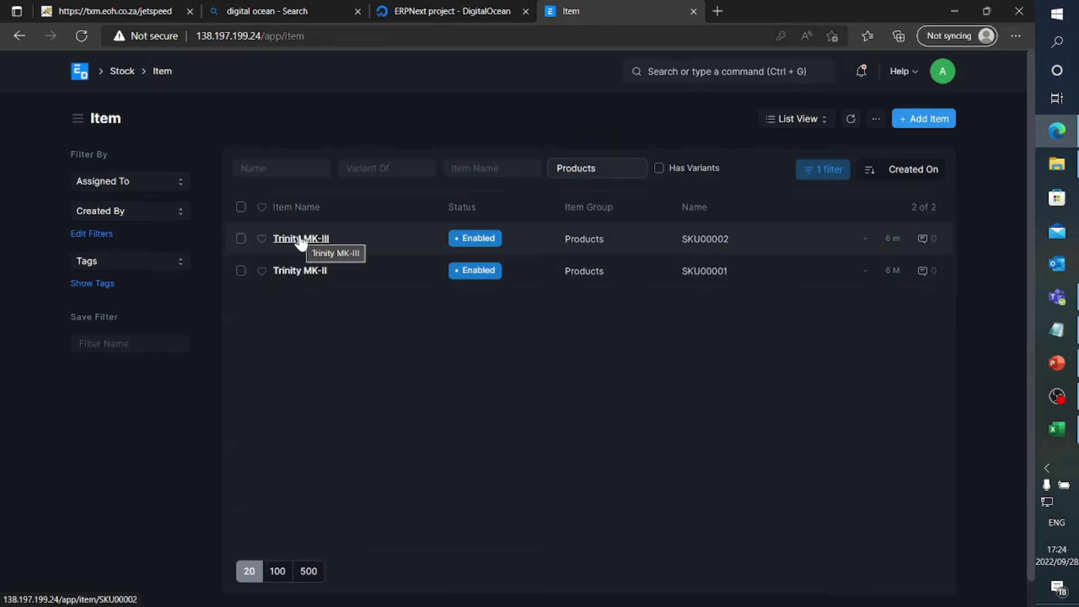
Open the Trinity MK-III item and expand its Inspection Criteria section to examine the linked template and inspection requirements.
click(301, 240)
scroll(326, 342, down, 15)
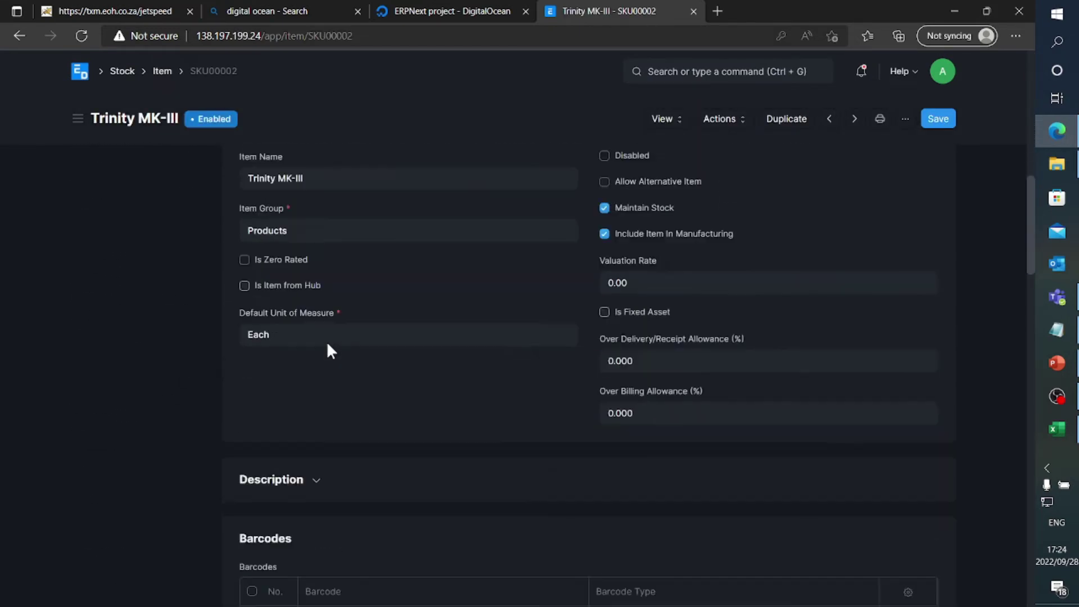
scroll(327, 346, down, 20)
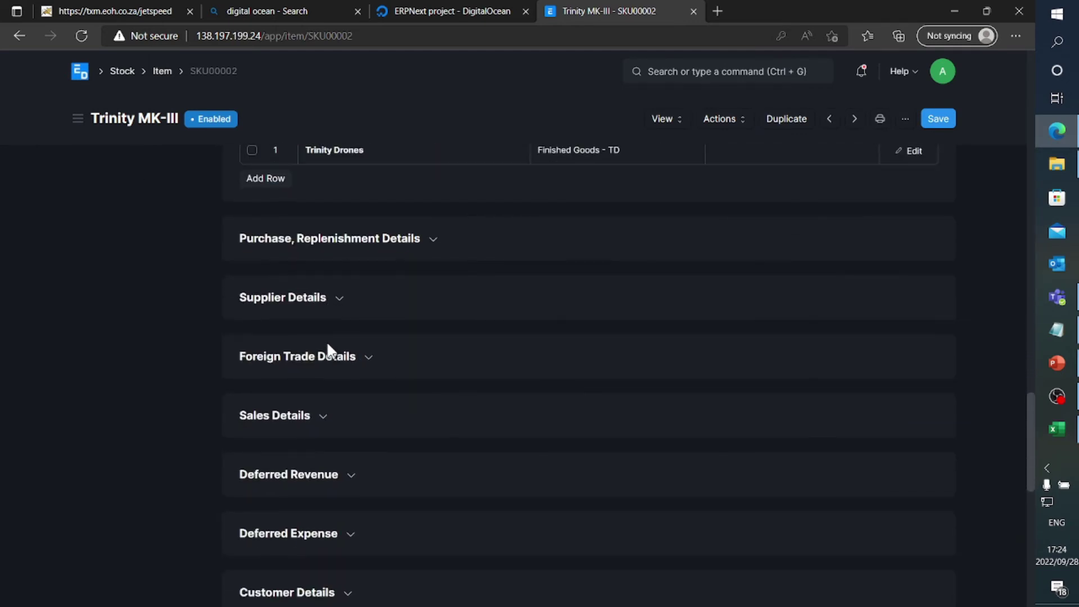
scroll(328, 351, down, 2)
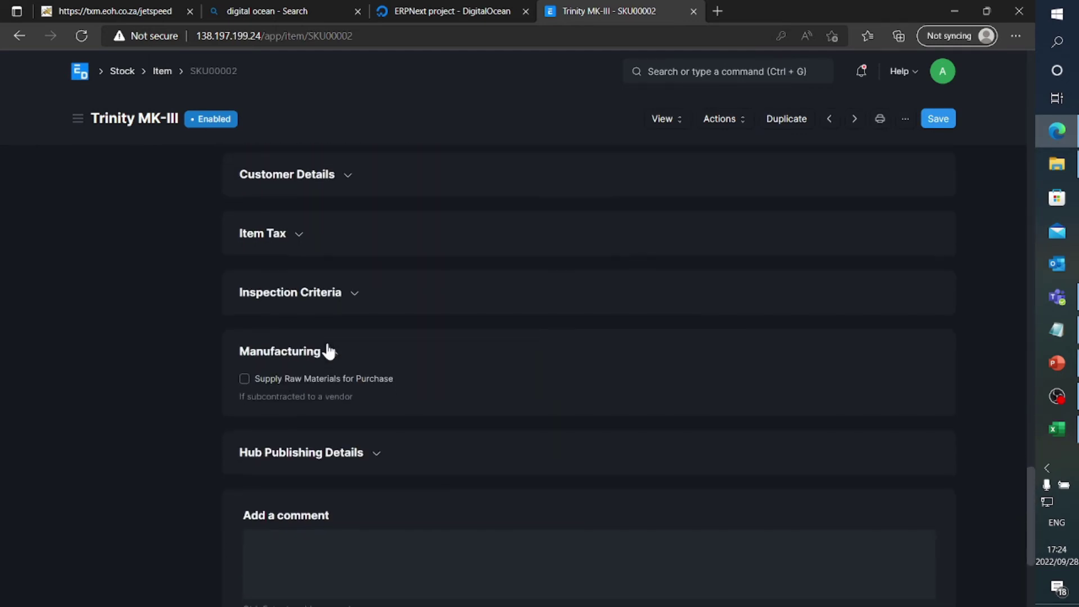
click(352, 302)
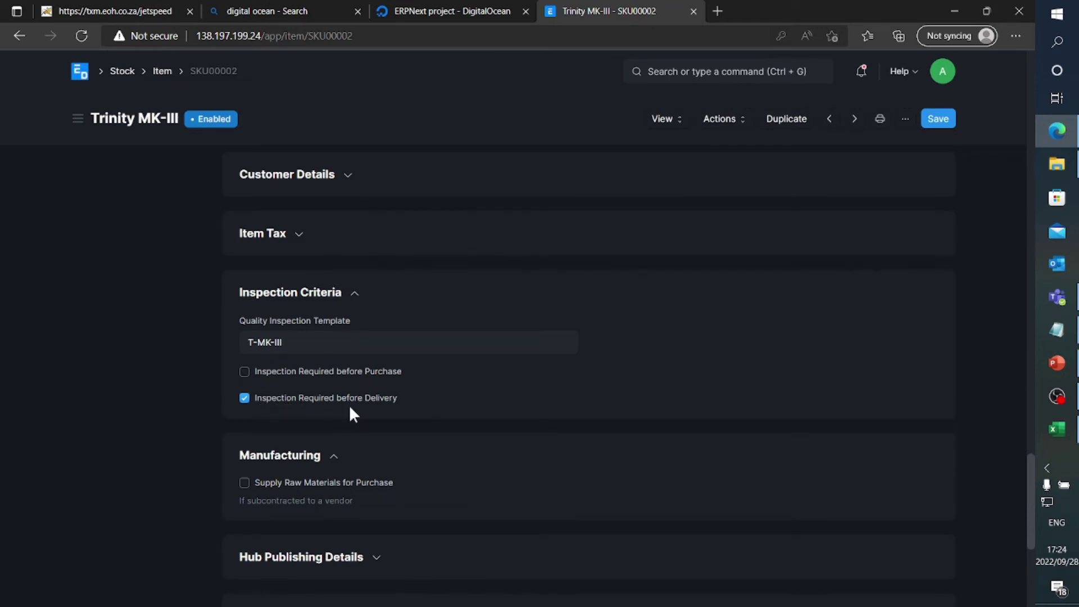
Open the Quality Inspection list from the Stock module's tools and start a new quality inspection.
click(122, 73)
scroll(830, 517, down, 5)
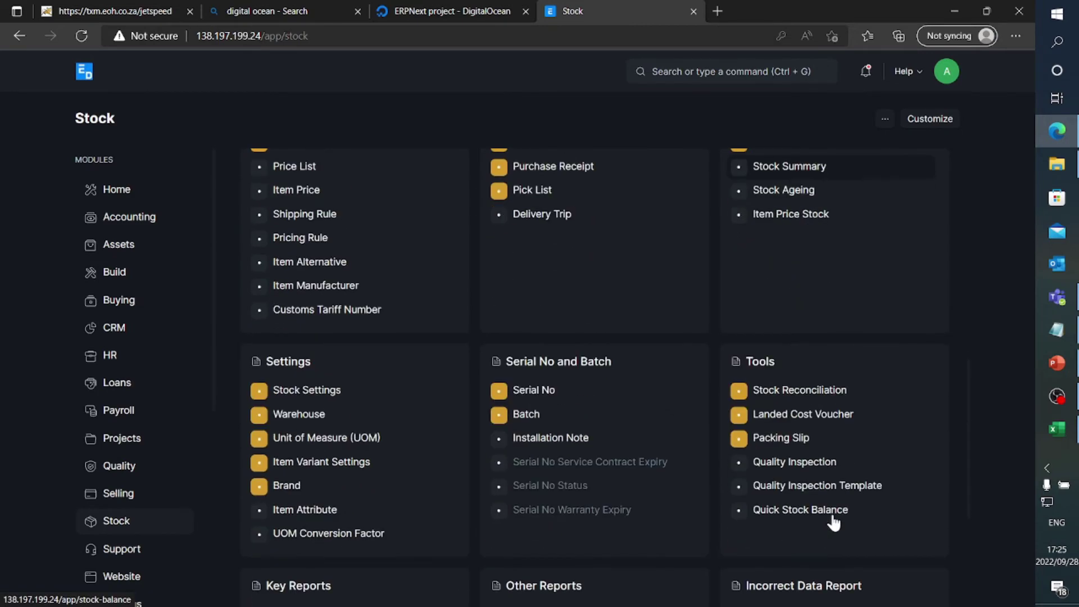
click(807, 464)
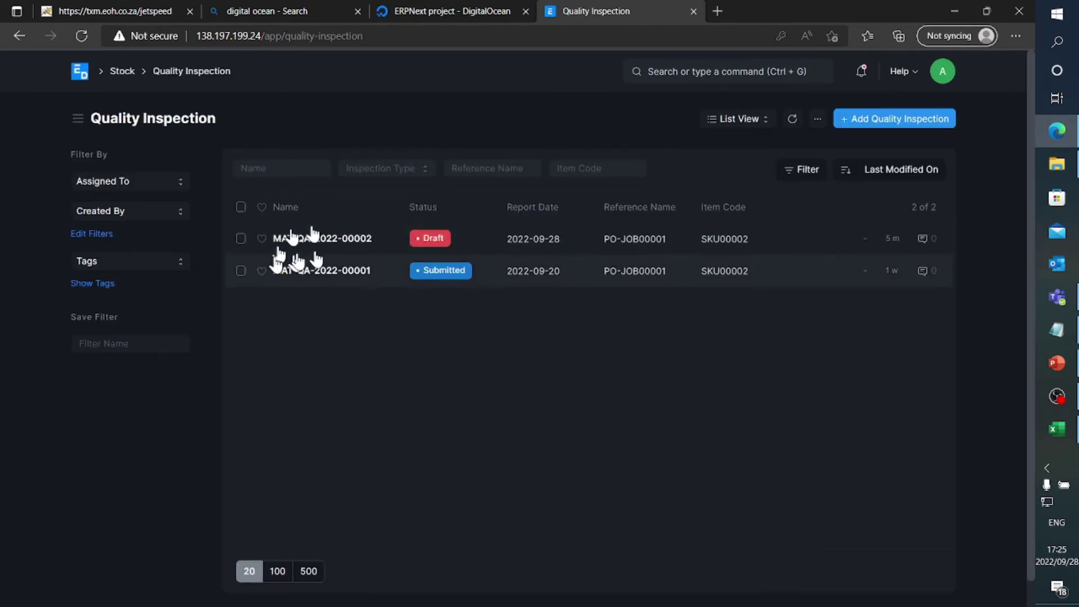
click(884, 120)
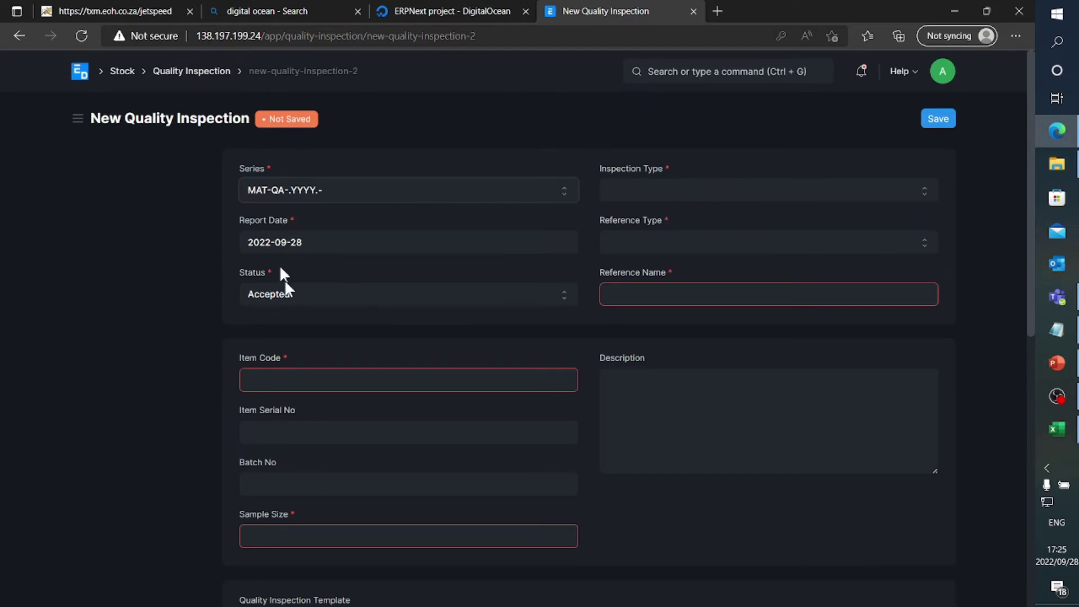
Set the new inspection's status to Rejected, its inspection type to Outgoing and its reference type to Job Card.
click(289, 294)
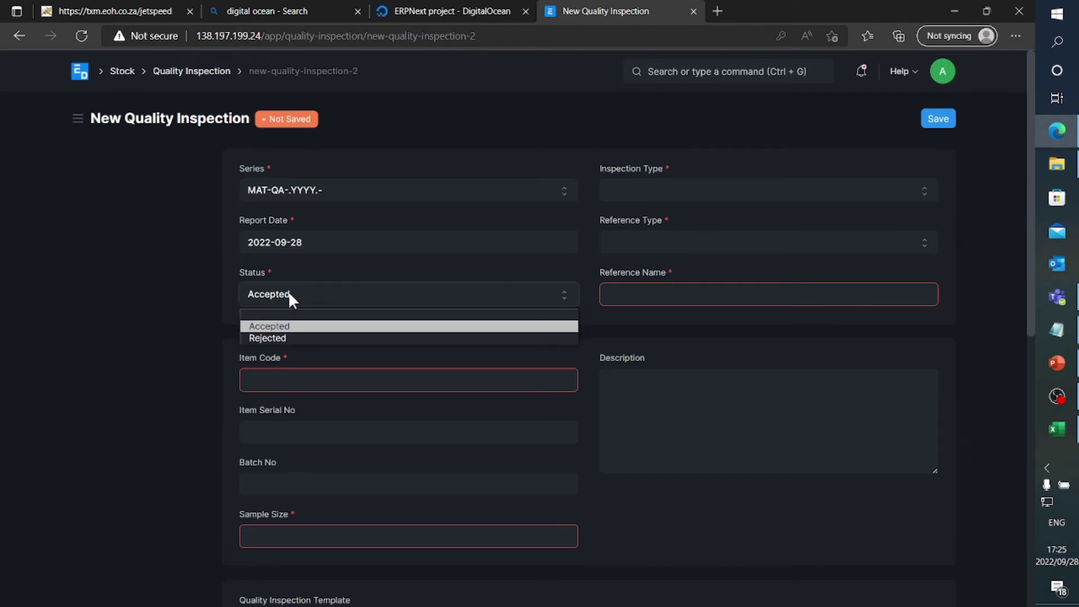
click(288, 339)
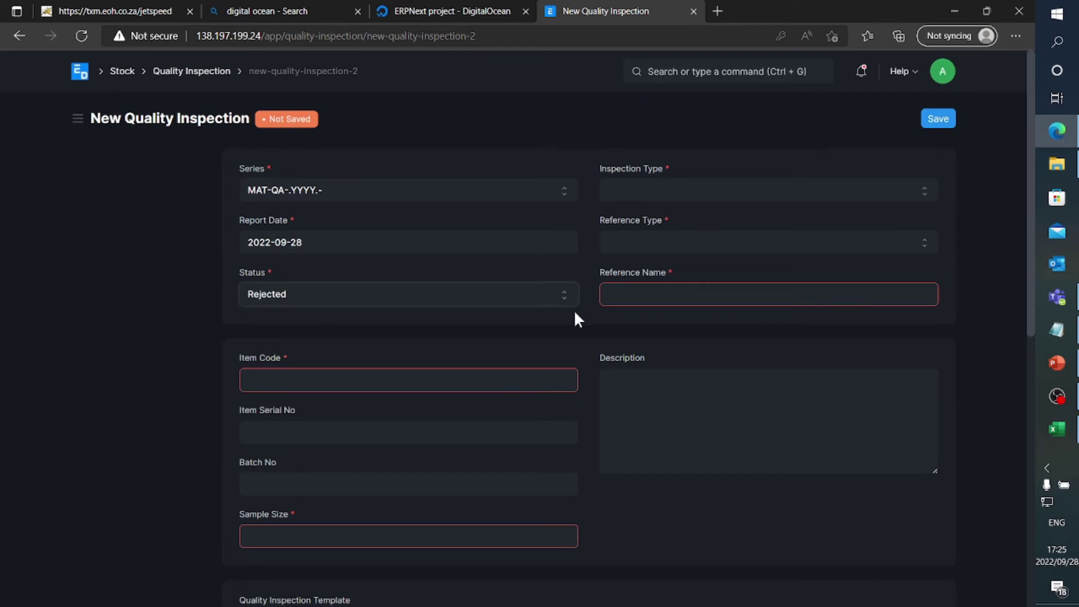
click(667, 192)
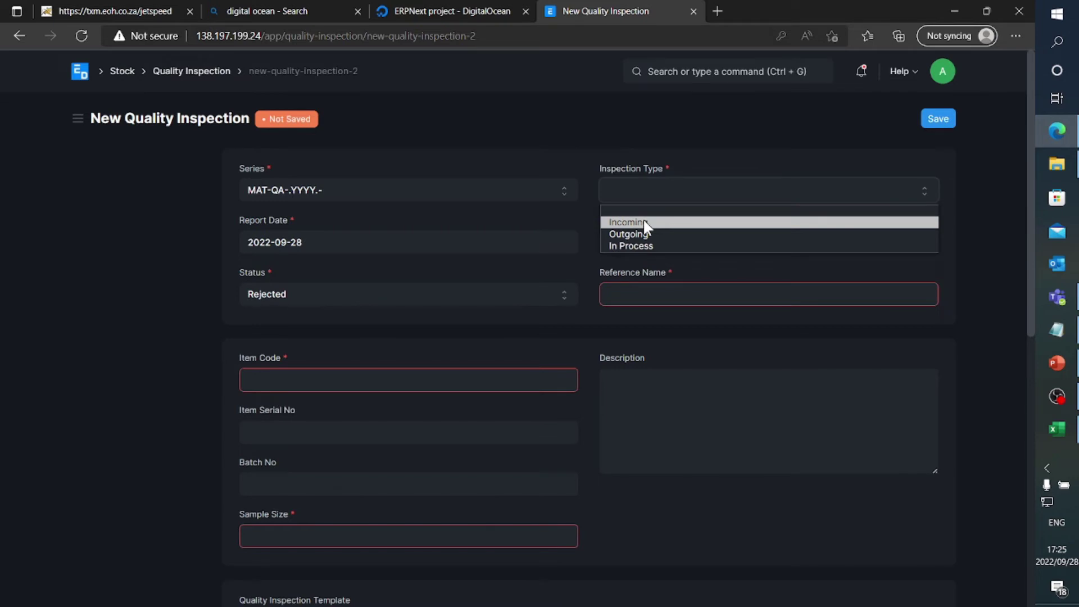
click(645, 235)
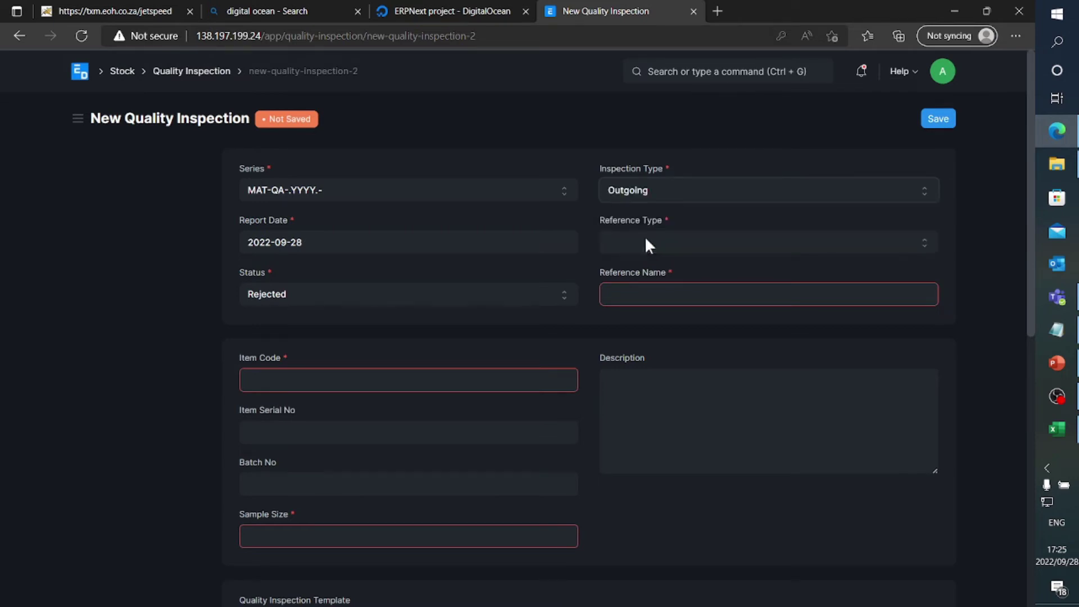
click(646, 242)
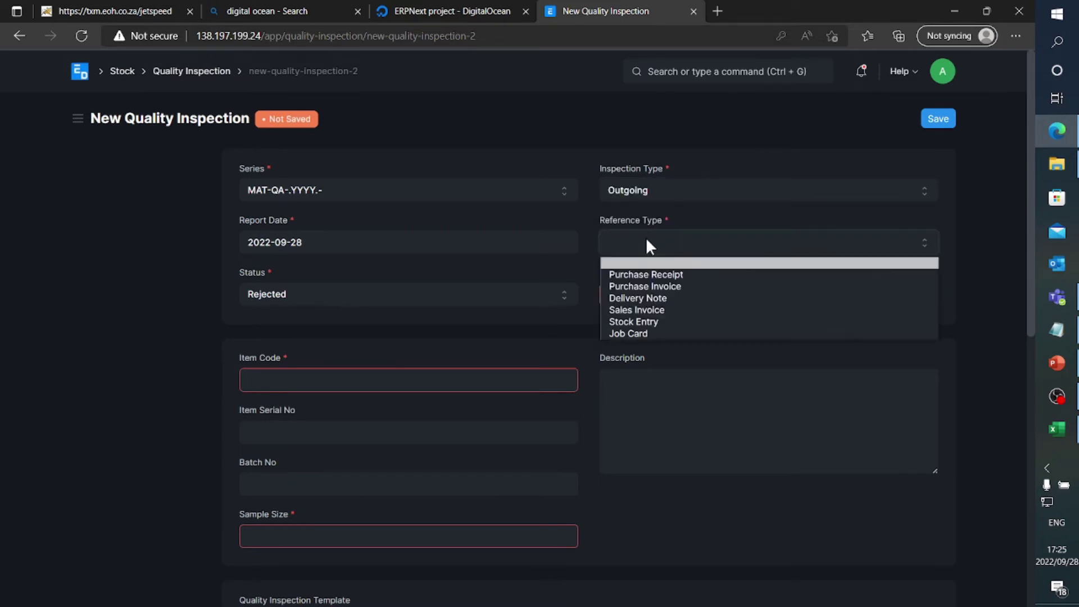
click(640, 333)
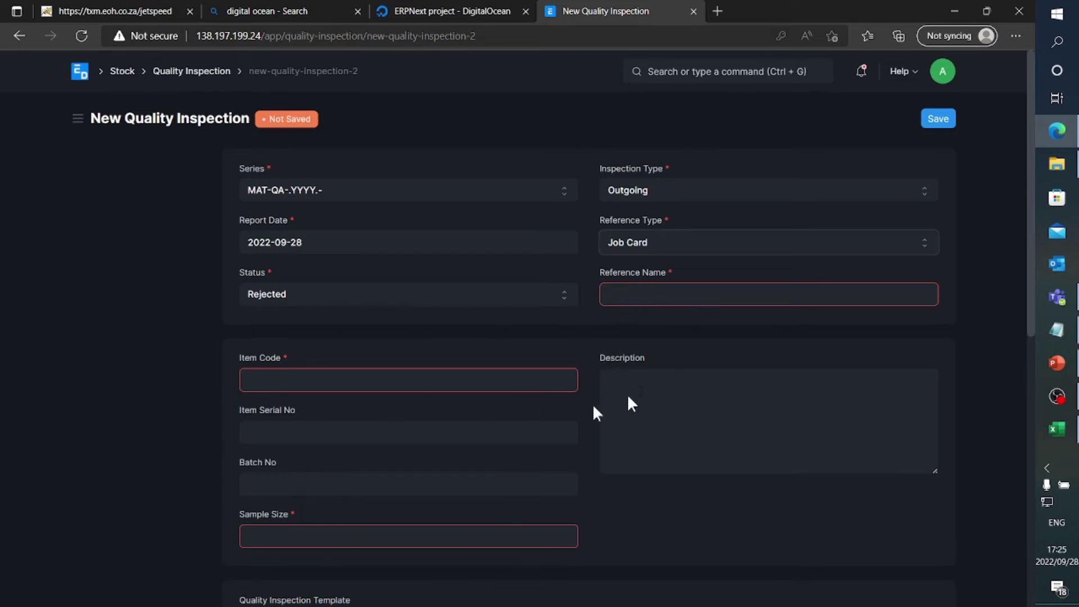
Set the inspection's item code to SKU00002, the Trinity MK-III product.
click(351, 383)
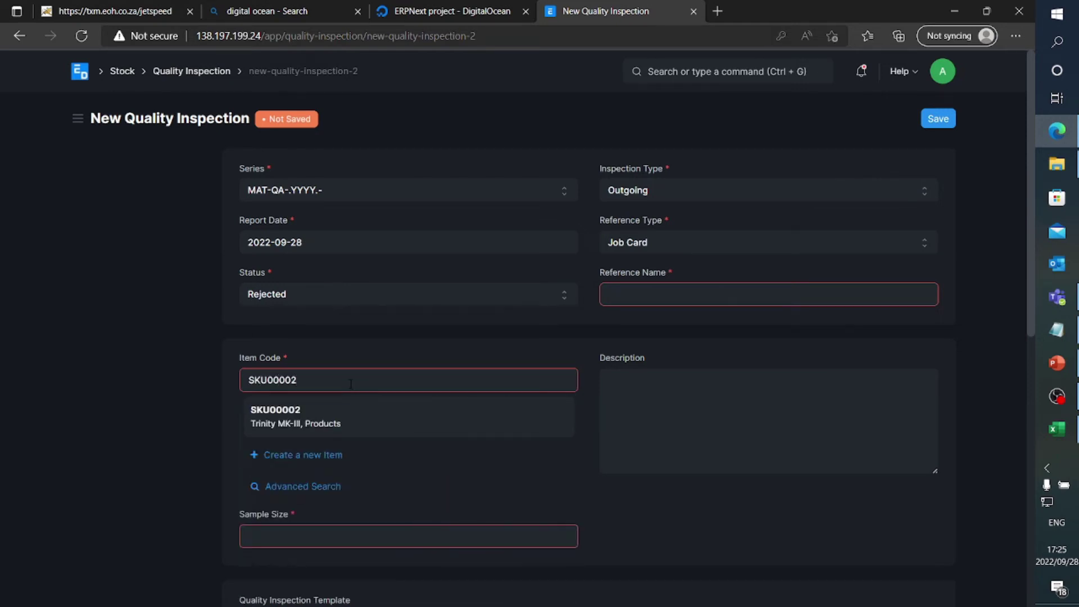
click(320, 422)
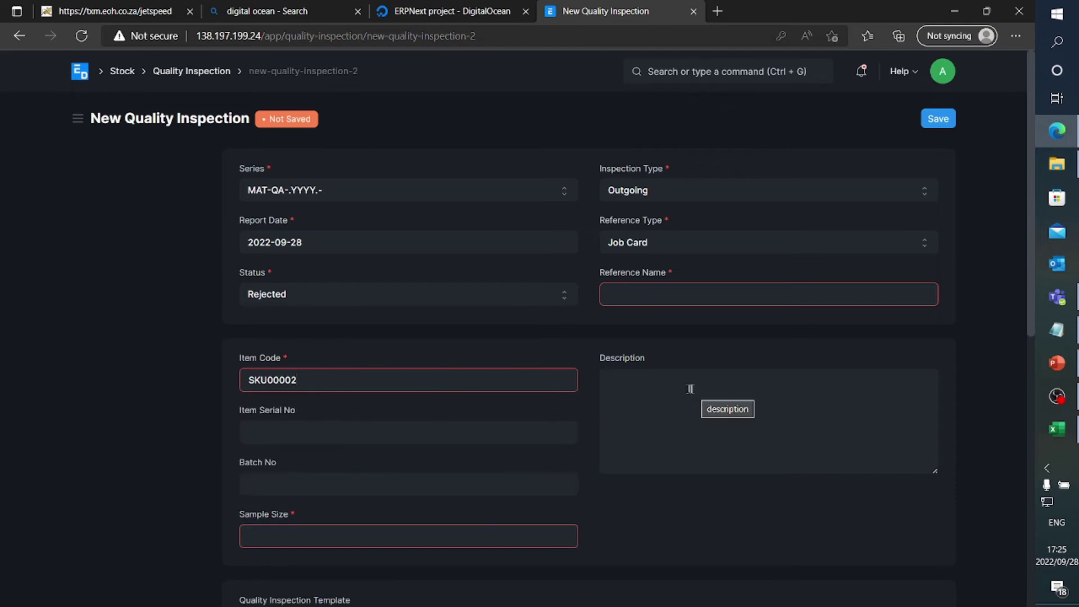
scroll(439, 514, down, 4)
scroll(440, 525, up, 4)
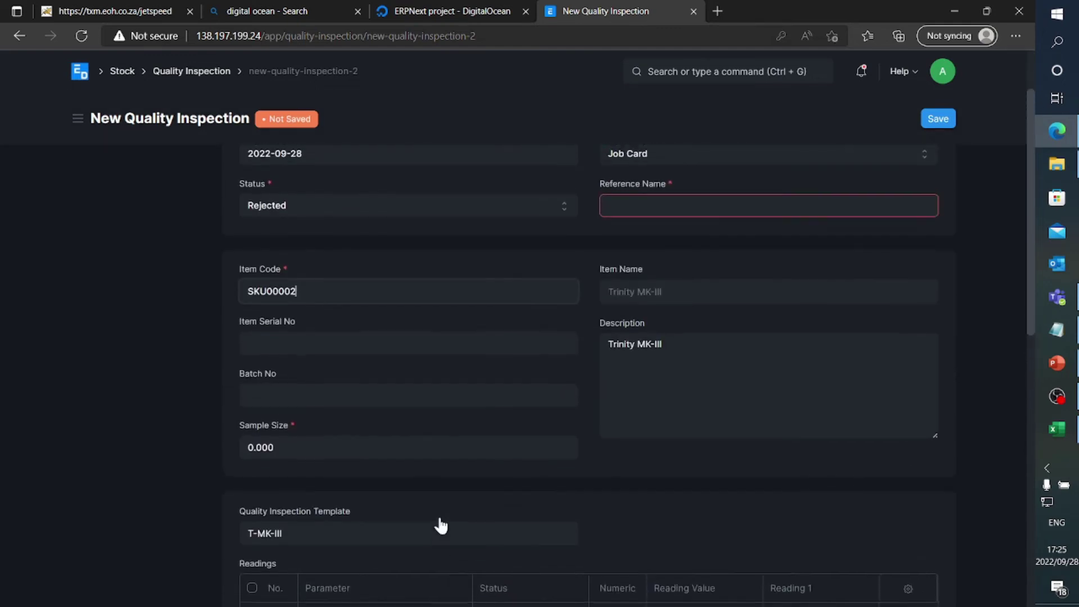
Set the inspection's reference name to job card PO-JOB00001 and save the document.
click(693, 294)
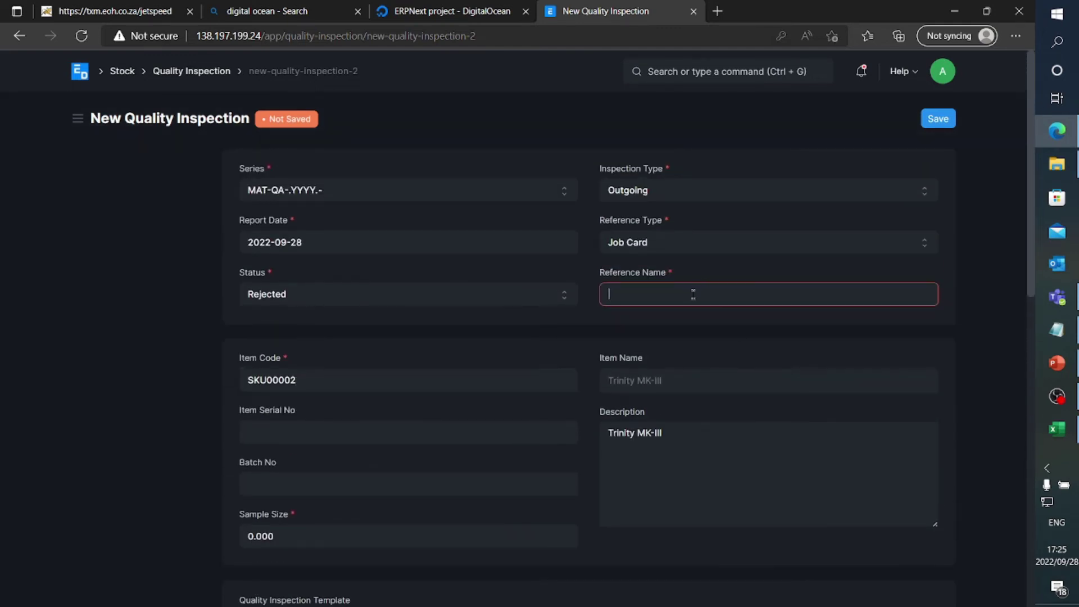
click(660, 337)
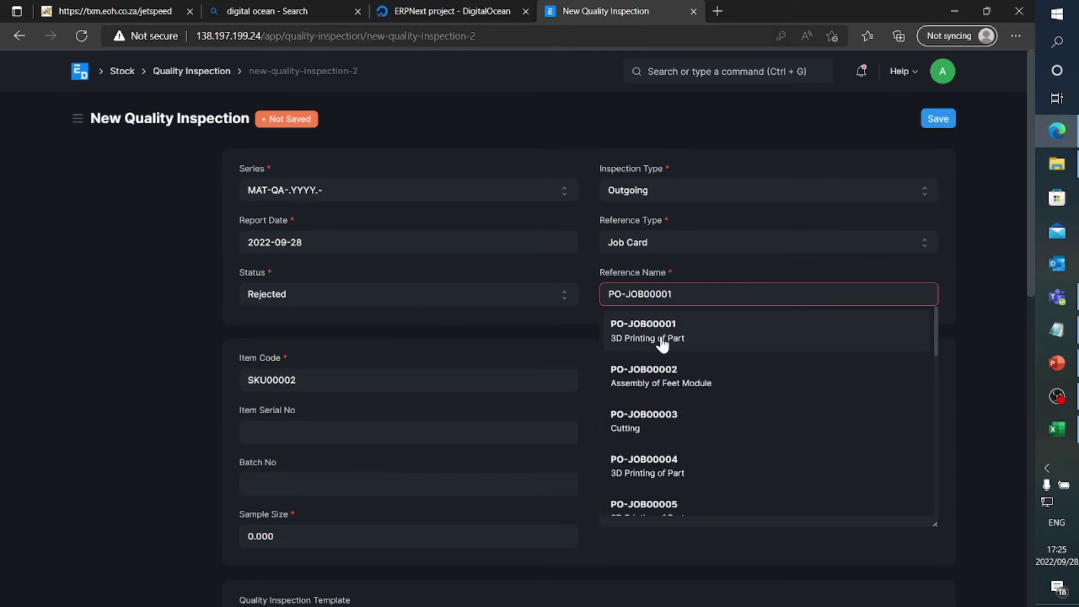
click(673, 333)
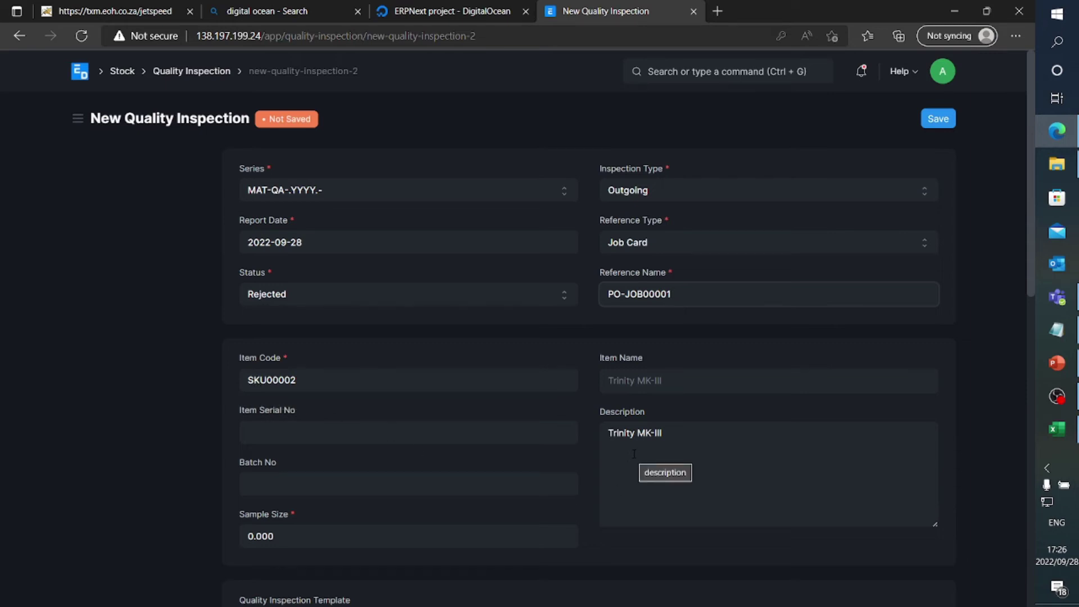
click(939, 122)
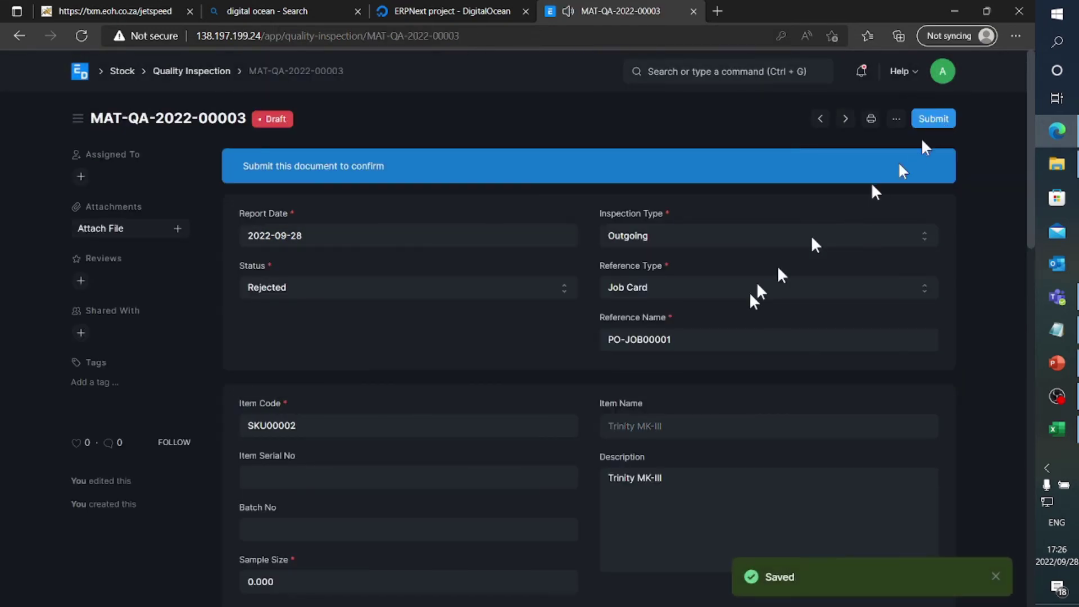
Review the inspection's readings table and enter Done as the reading value for Connect FC to MP.
scroll(748, 307, down, 4)
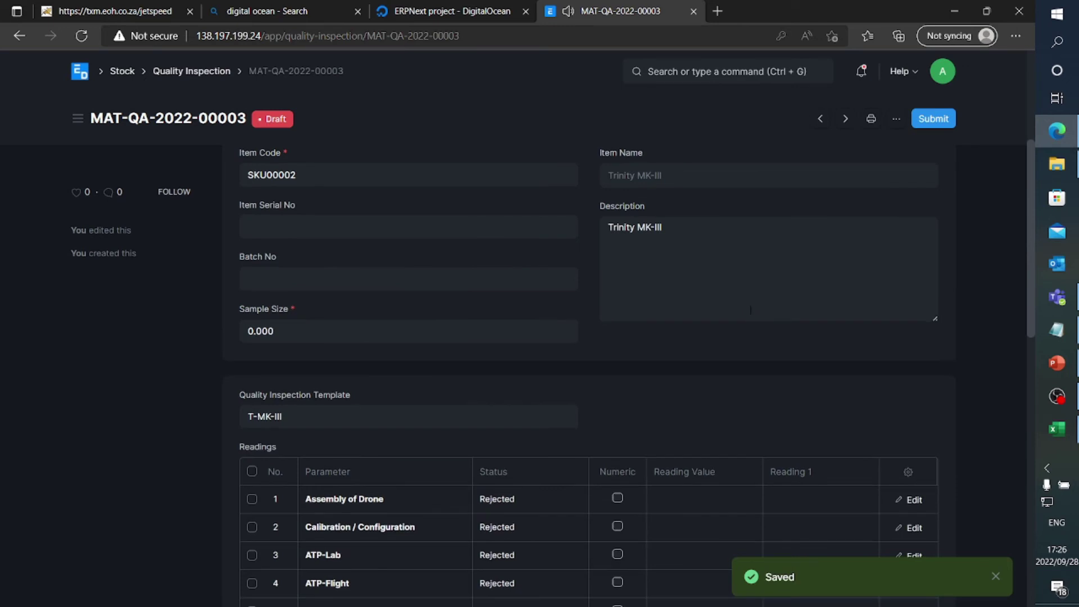
scroll(747, 318, down, 10)
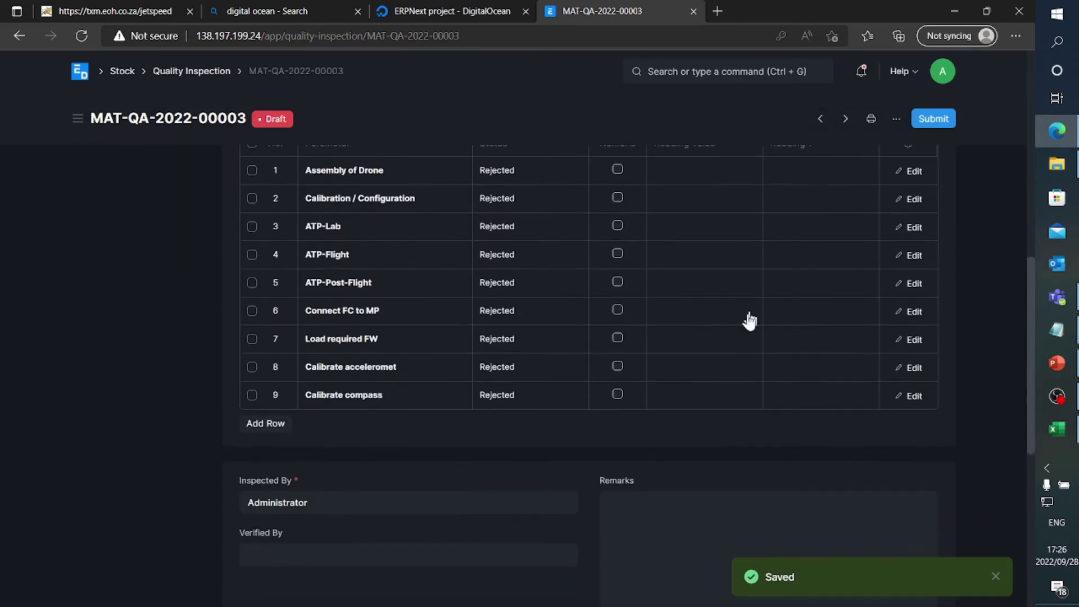
scroll(505, 224, up, 3)
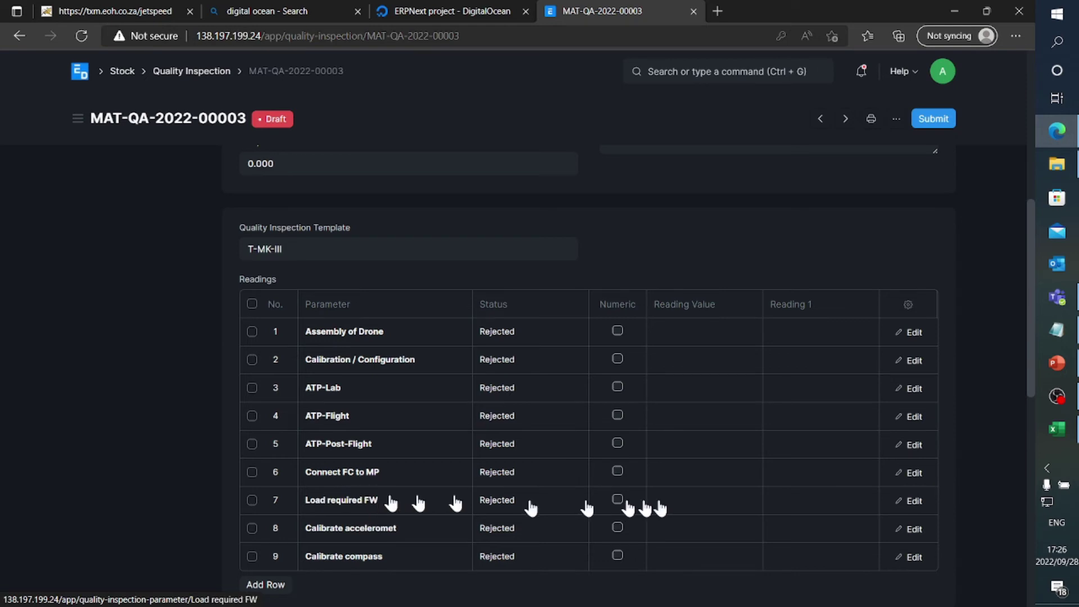
click(910, 473)
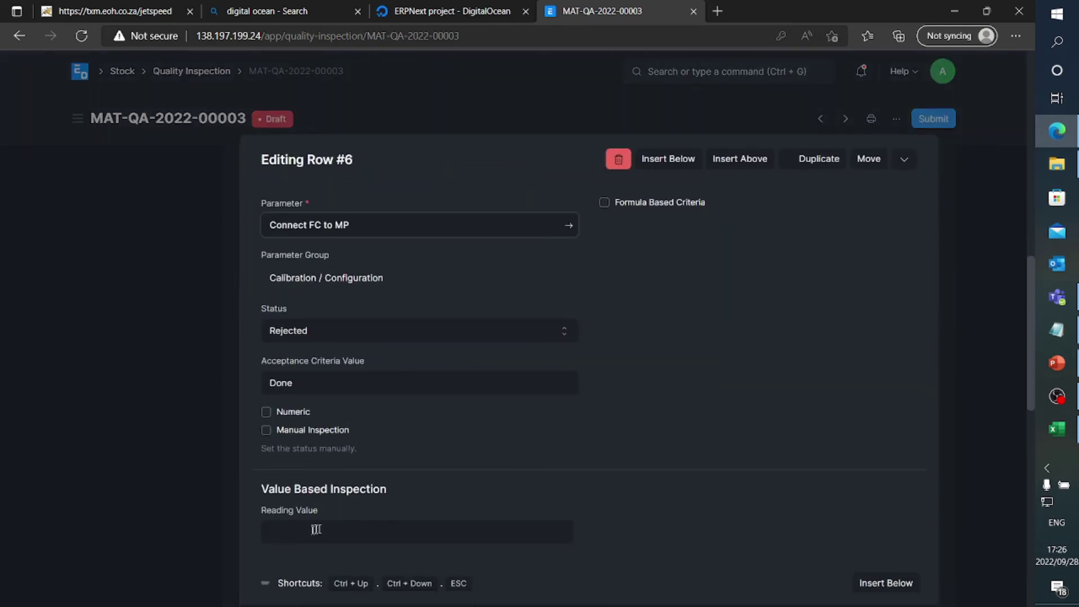
click(313, 530)
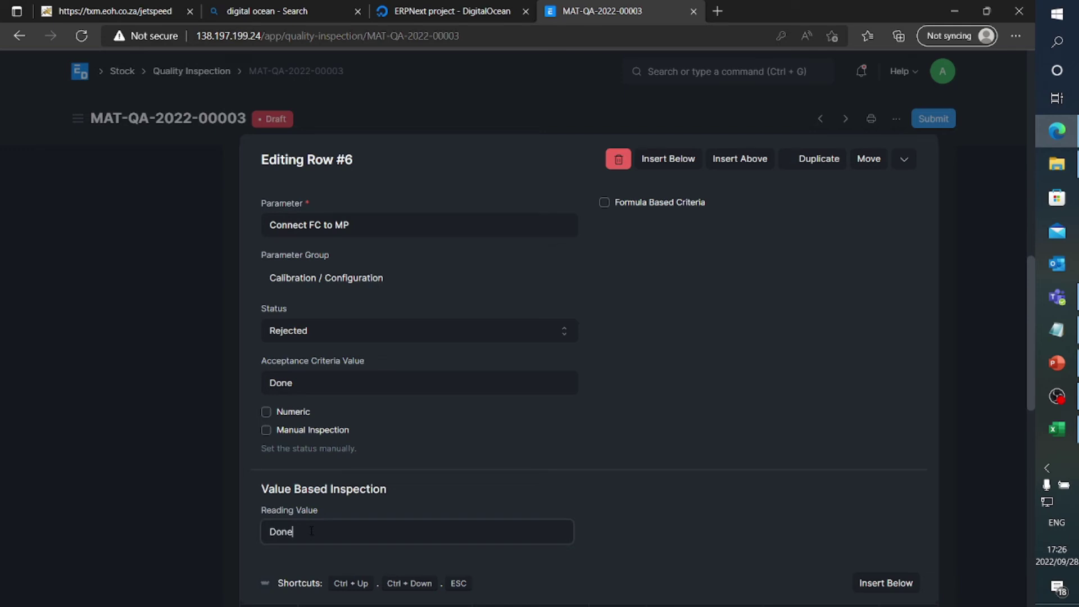
click(58, 405)
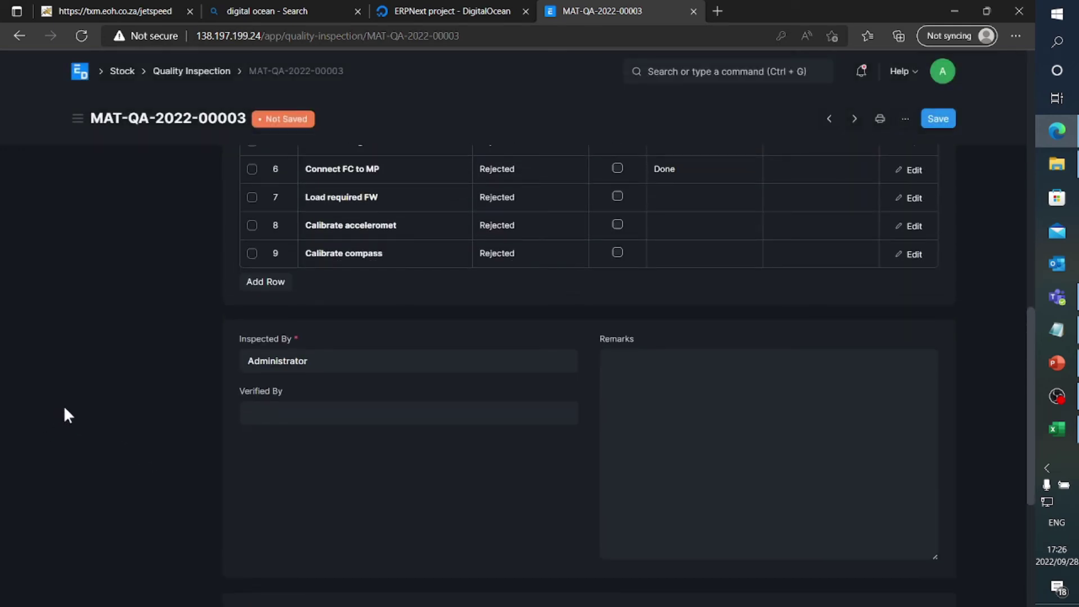
Enter Done as the reading value for the Load required FW and Calibrate acceleromet parameters.
scroll(585, 376, up, 3)
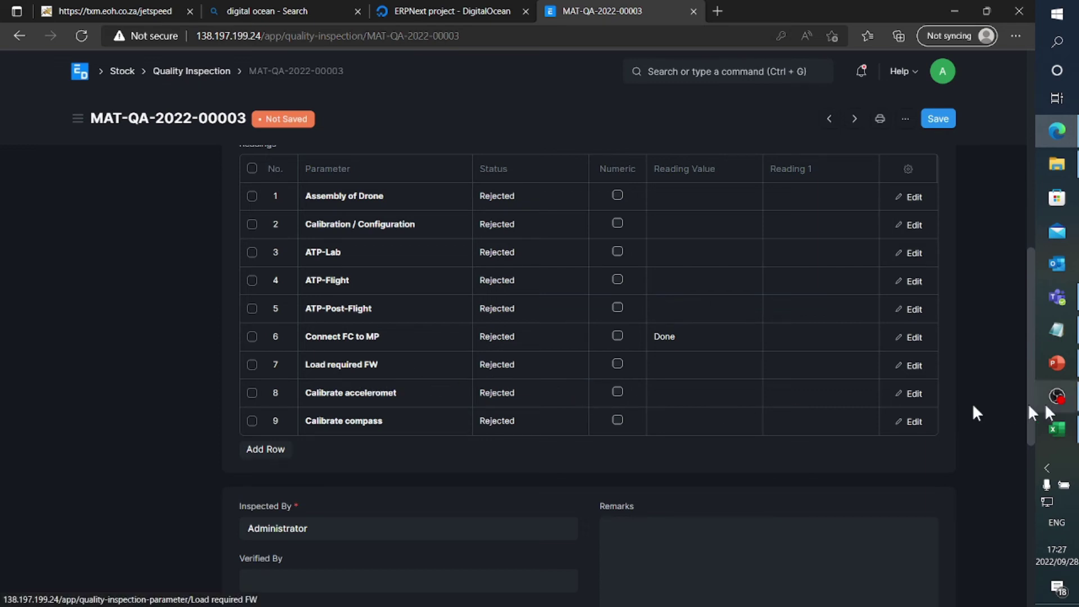
click(908, 366)
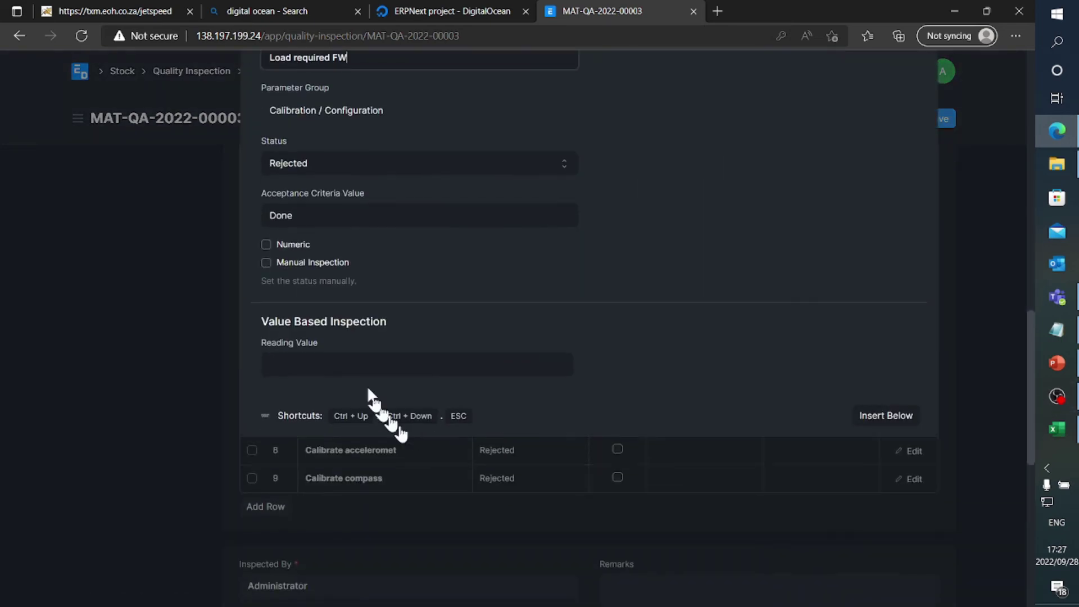
click(322, 361)
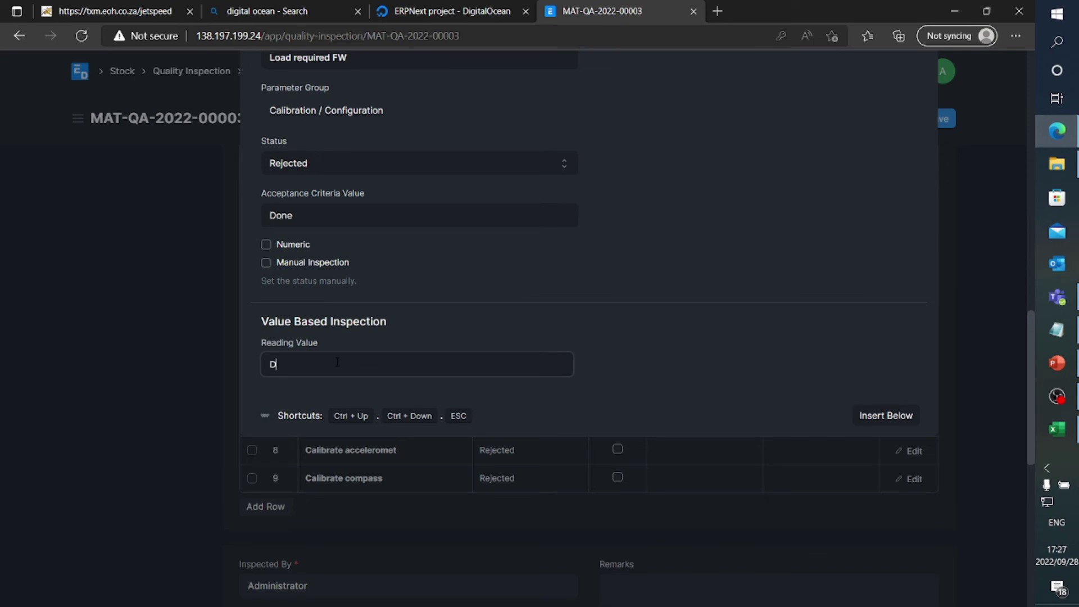
click(169, 313)
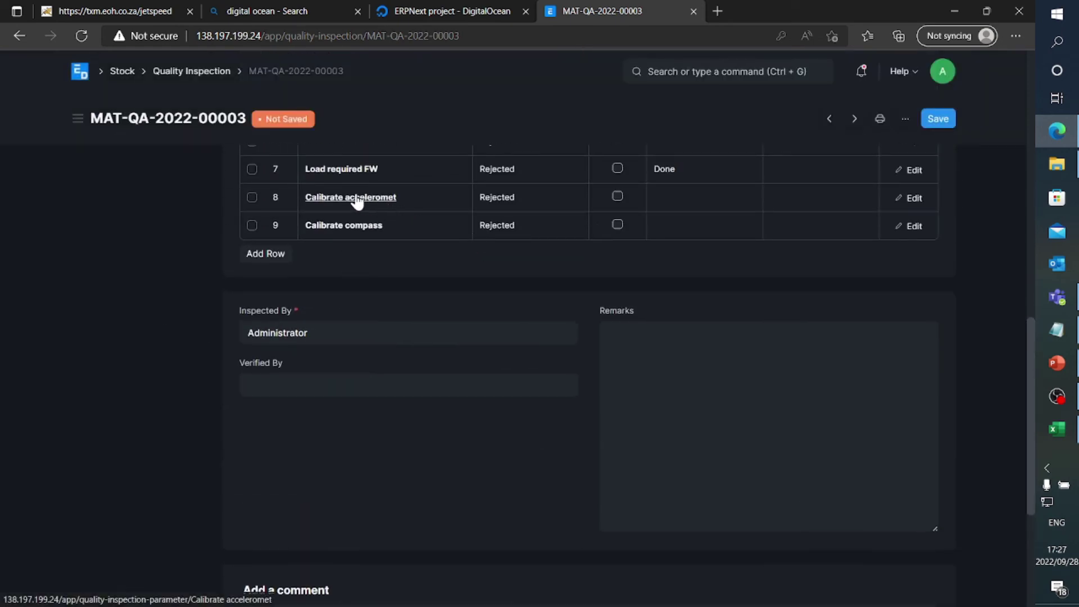
click(911, 198)
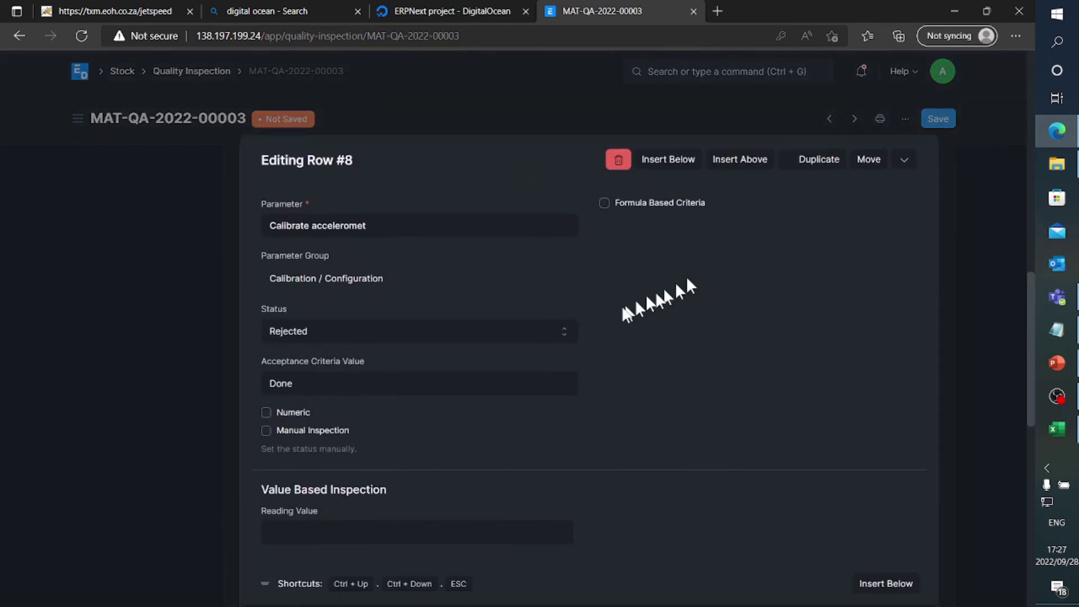
click(313, 527)
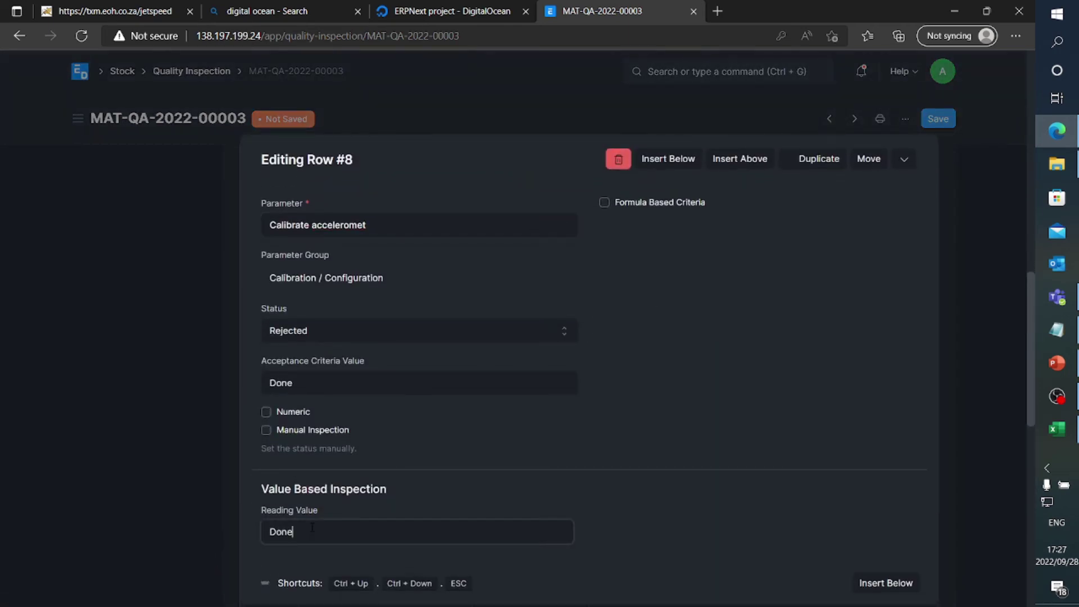
click(220, 383)
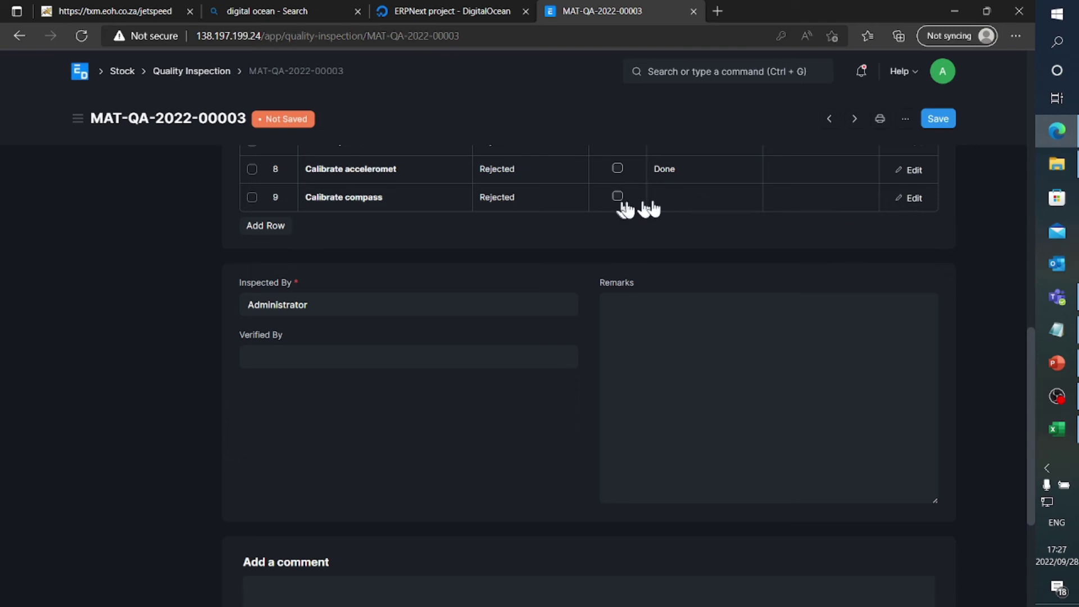
Enter Done as the reading value for the Calibrate compass parameter.
click(911, 200)
click(352, 530)
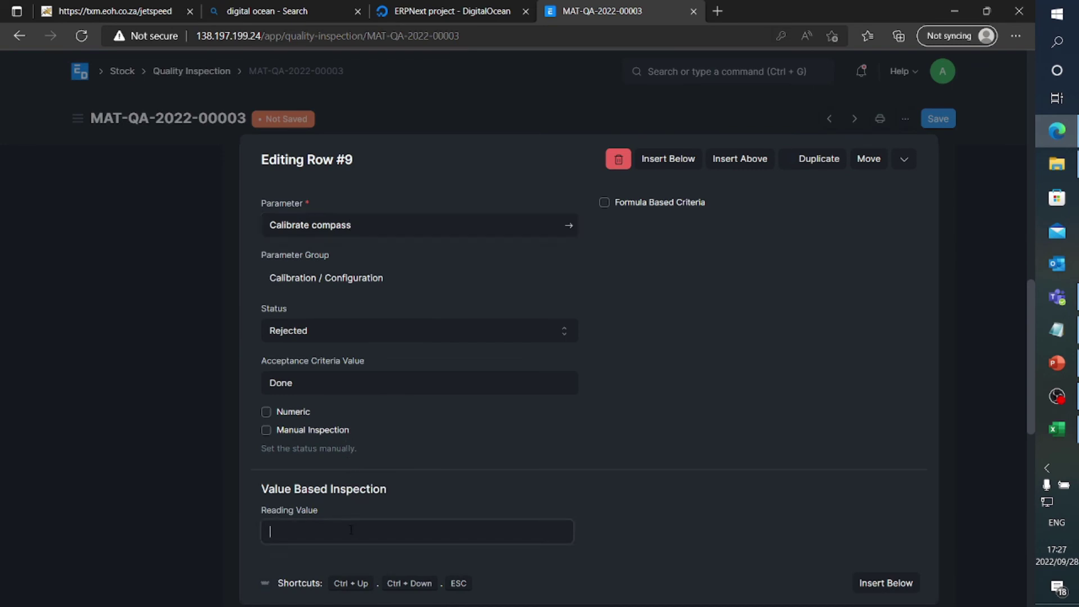
click(189, 380)
Check the status and acceptance criteria of the Connect FC to MP reading, and look over the first rows of the readings table.
scroll(809, 353, up, 4)
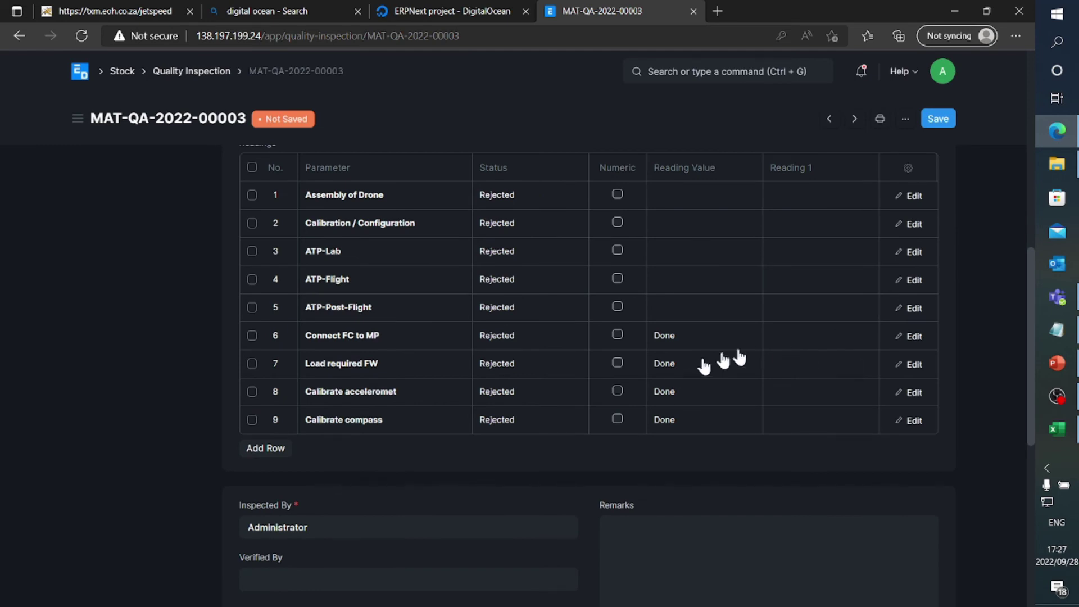
click(914, 337)
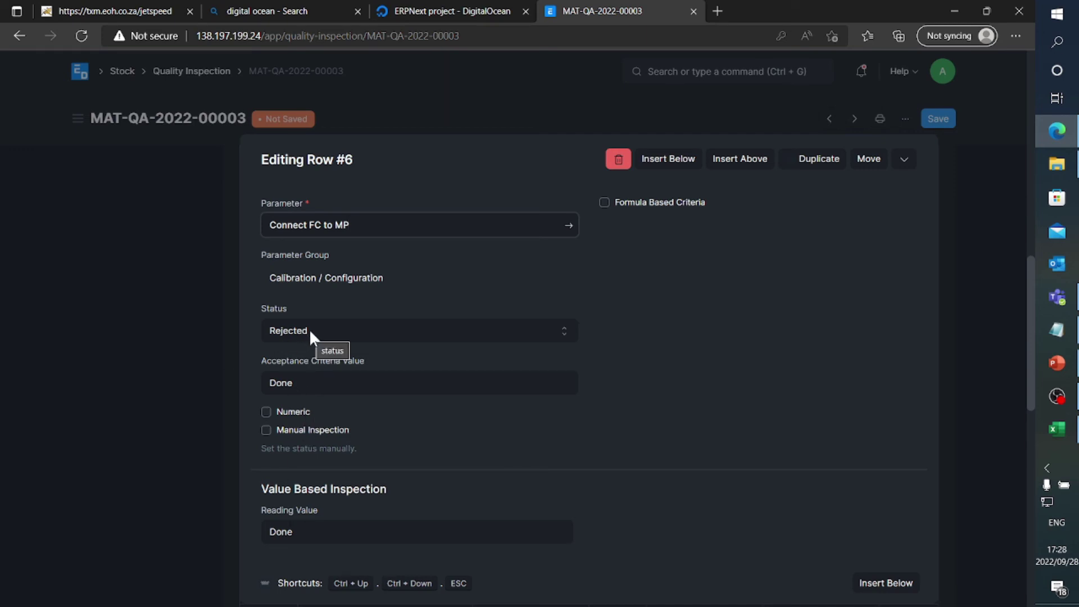
click(157, 347)
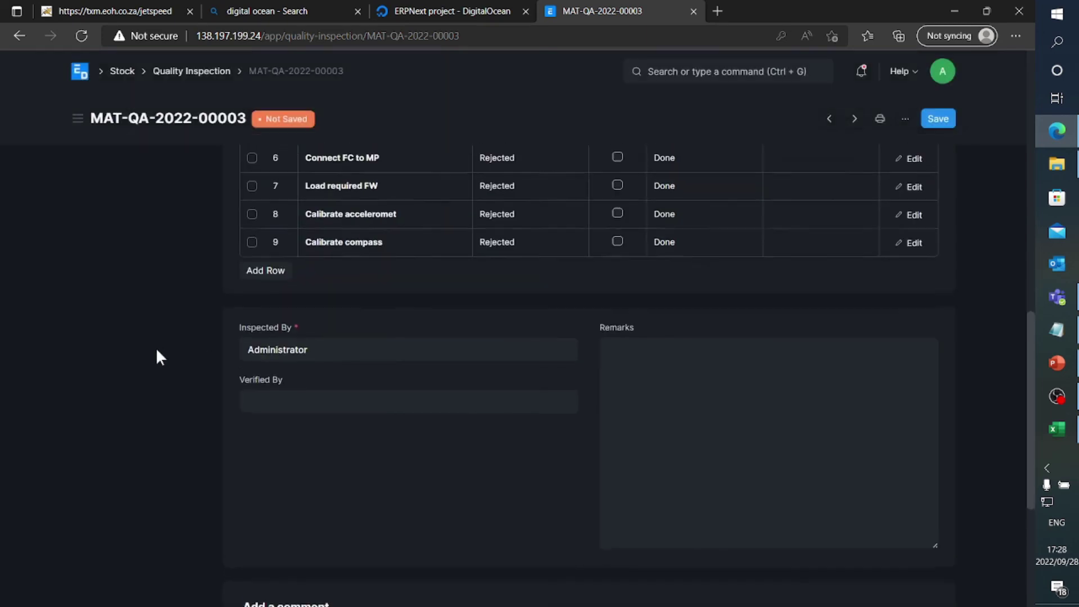
scroll(156, 359, up, 3)
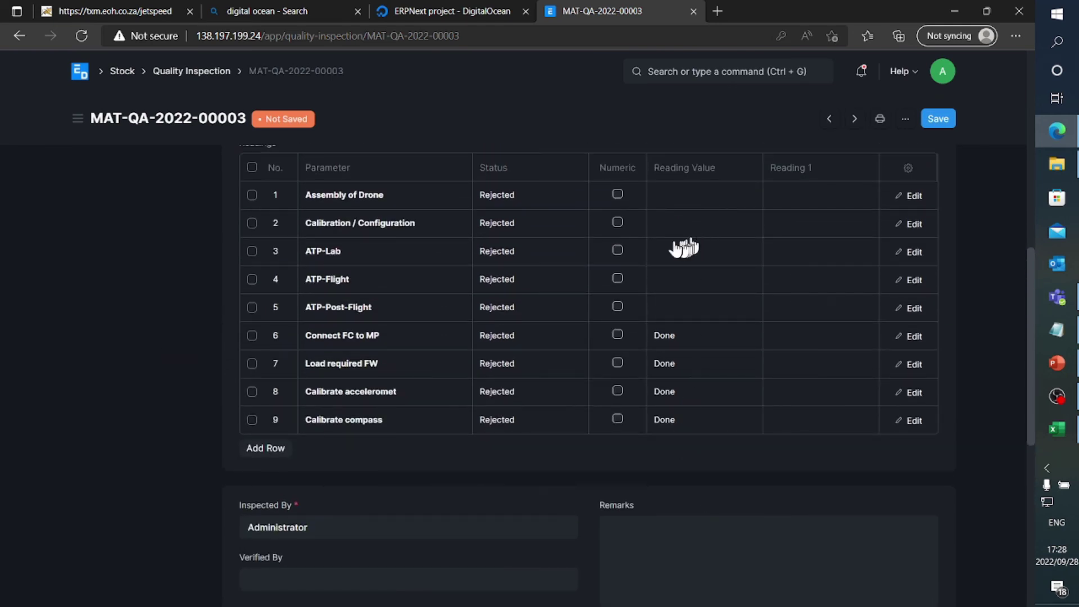
click(910, 204)
click(112, 281)
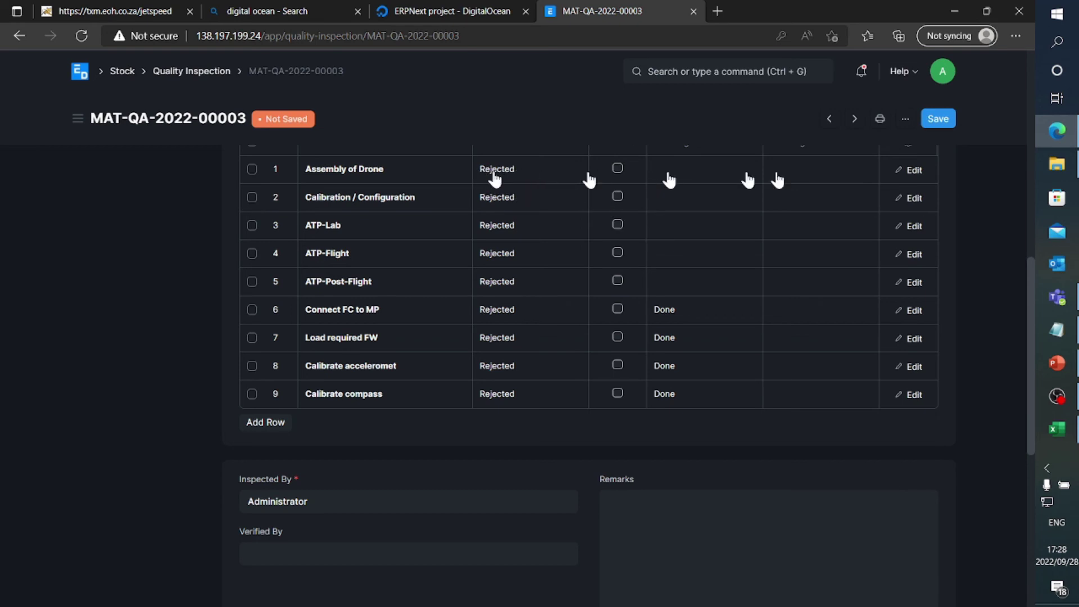
Enter Done as the reading value for the Assembly of Drone and Calibration / Configuration parameters.
click(913, 171)
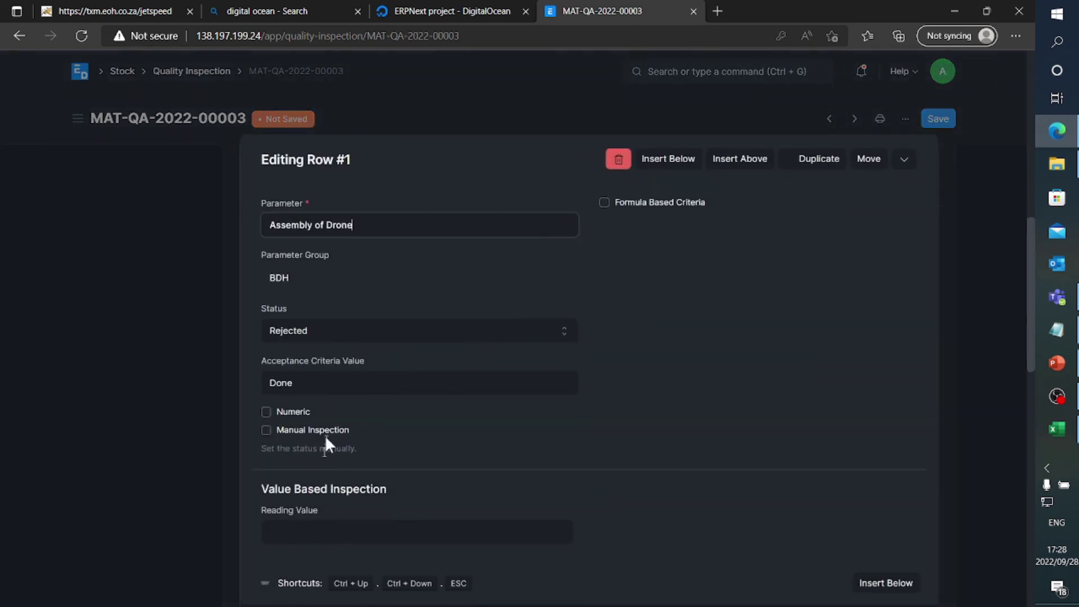
click(316, 538)
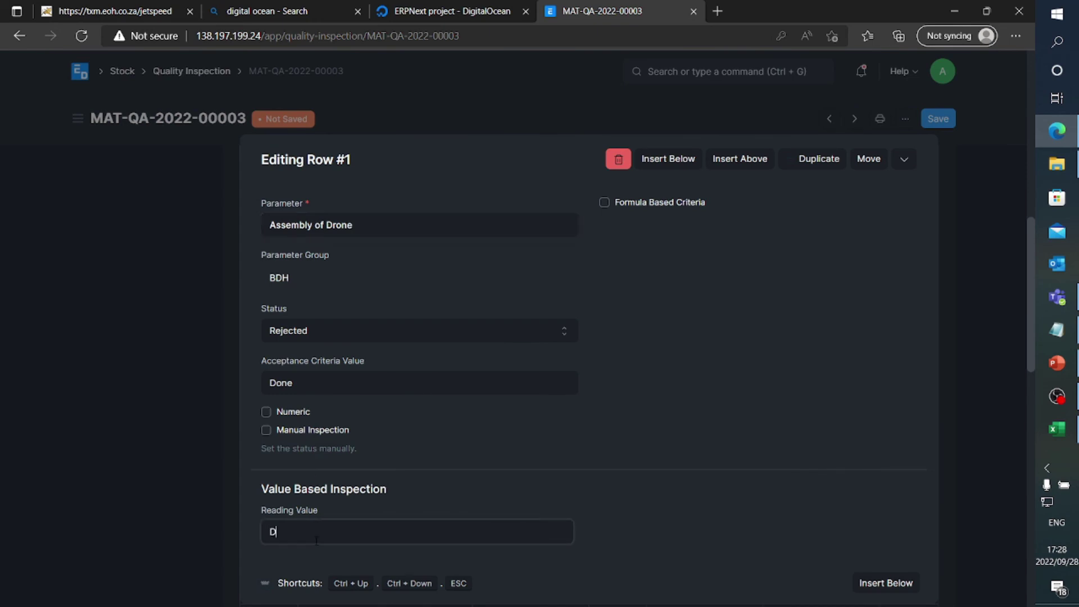
key(Escape)
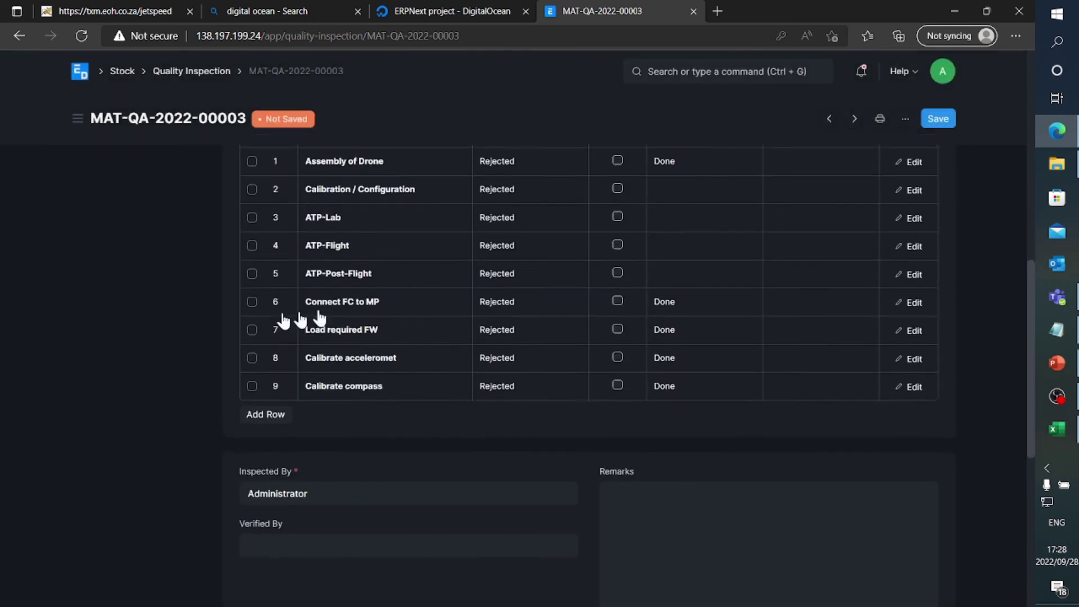
click(909, 196)
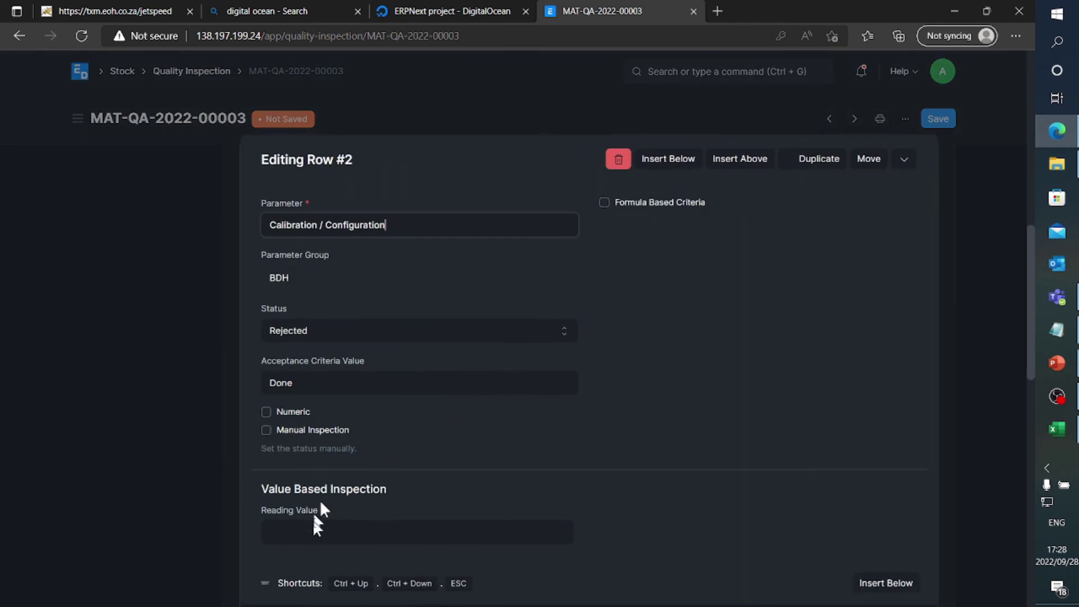
click(311, 531)
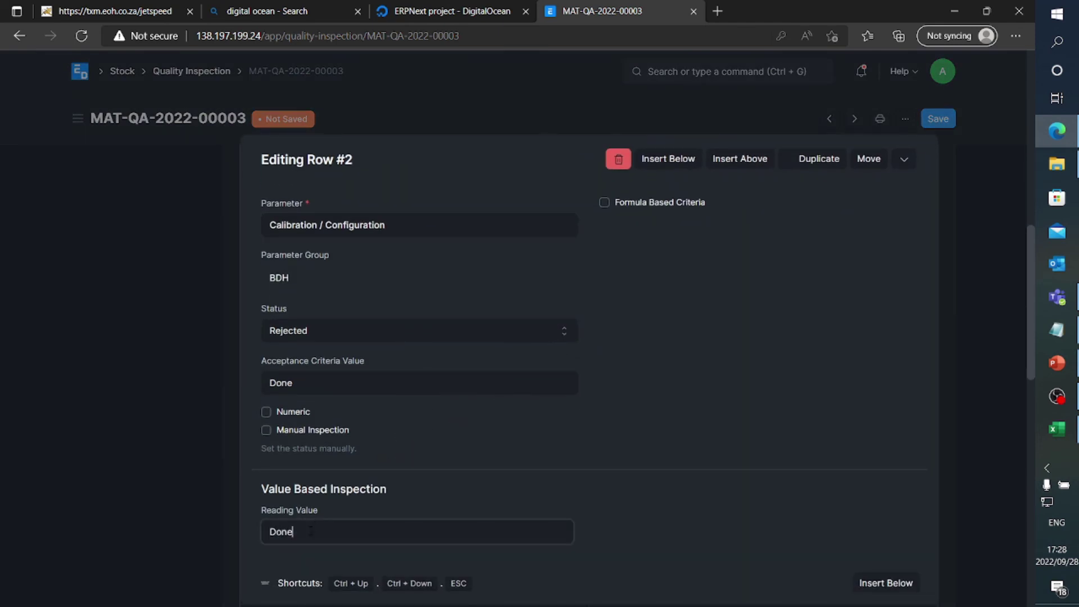
key(Escape)
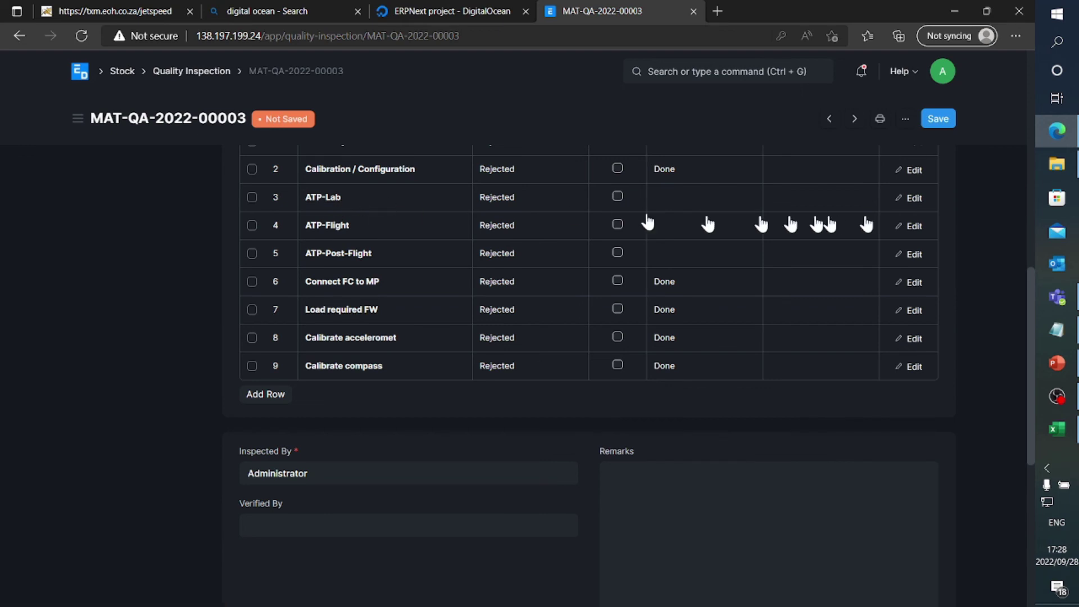
Enter Done as the reading value for the ATP-Lab and ATP-Flight parameters.
click(911, 203)
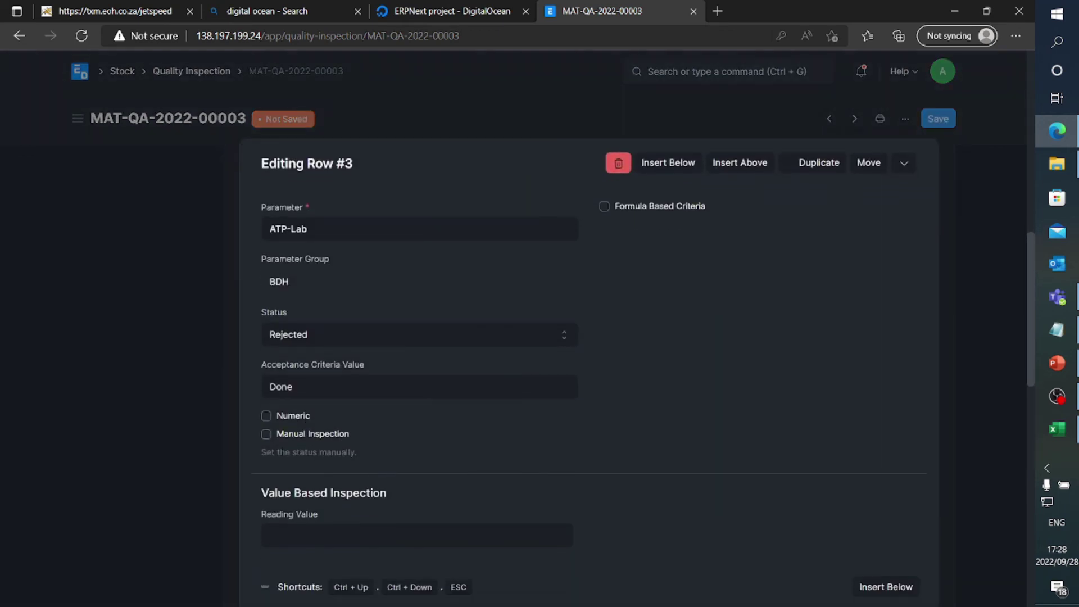
click(301, 528)
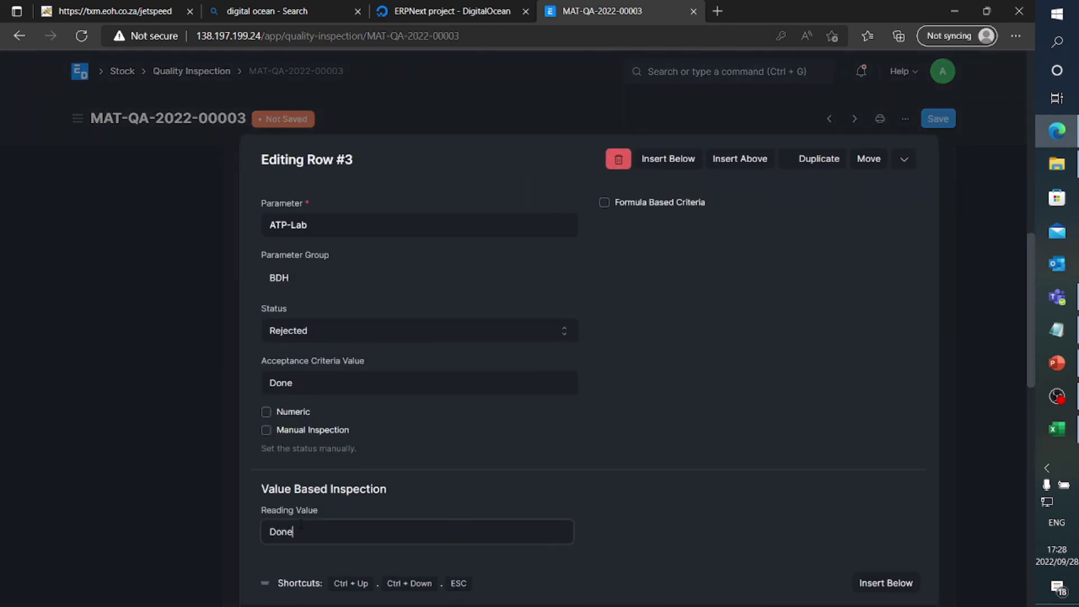
text(Done)
click(159, 436)
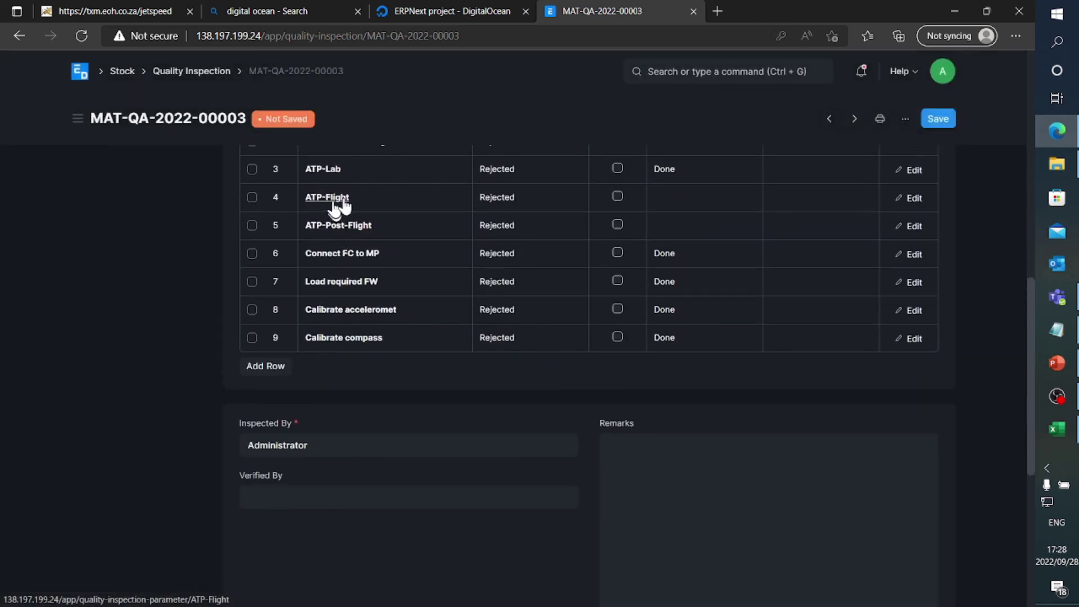
click(911, 199)
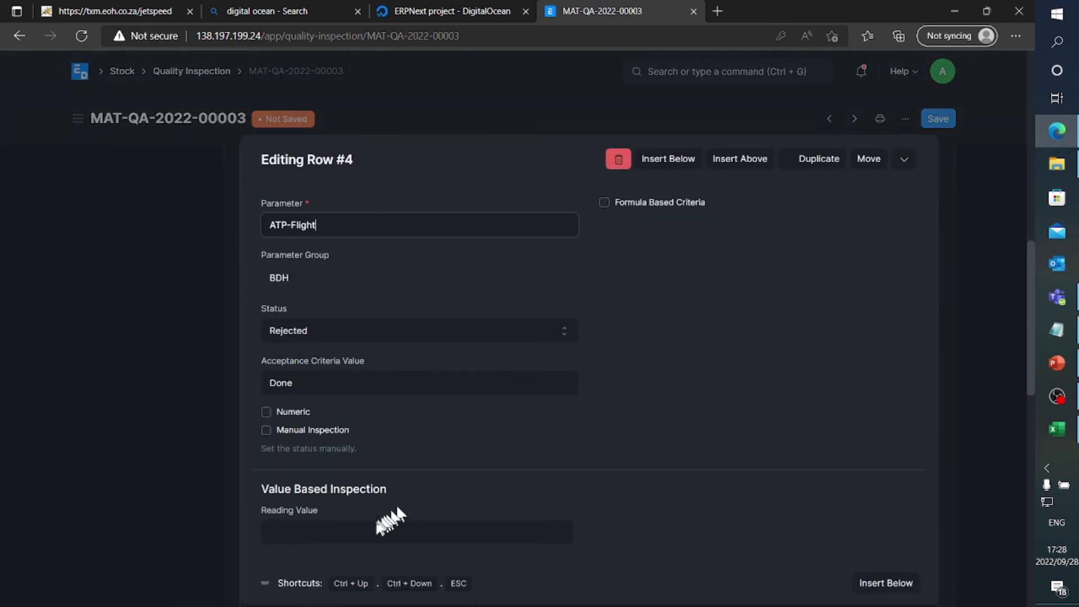
click(370, 528)
text(Done)
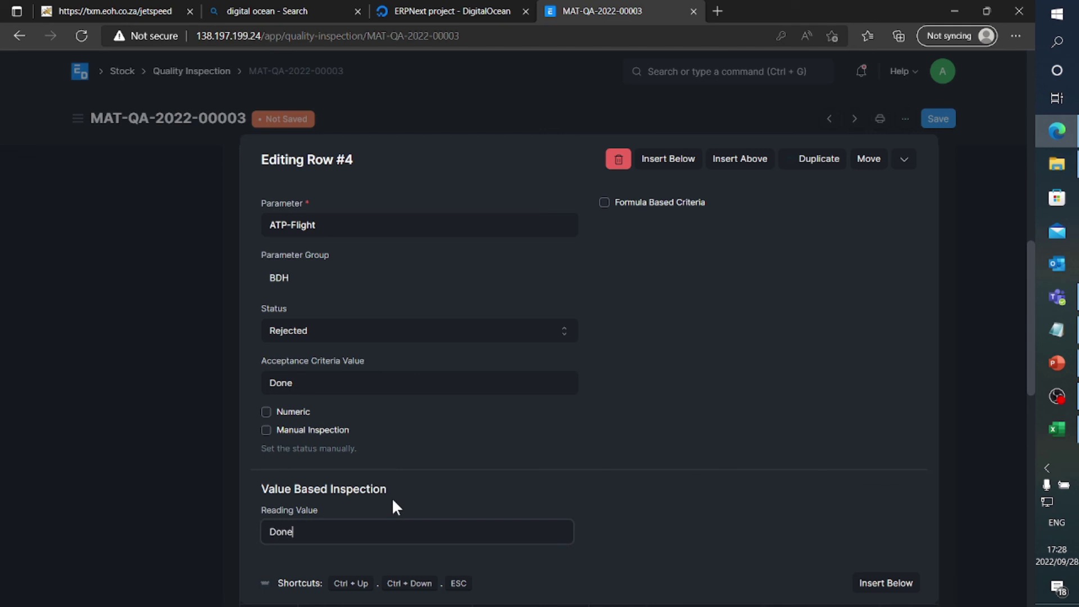
click(104, 368)
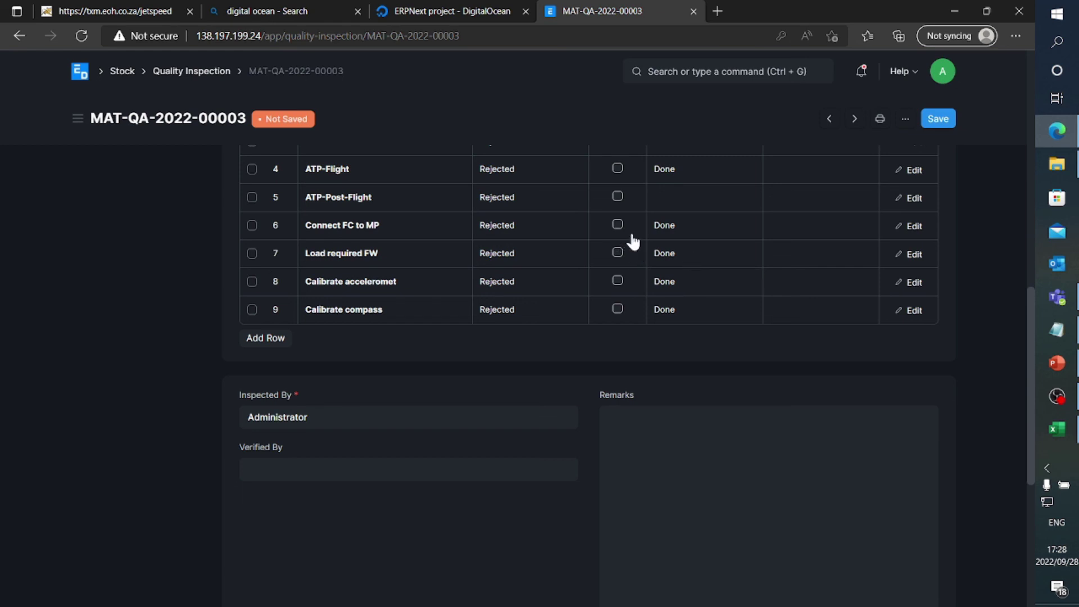
Set the overall status of the quality inspection to Accepted.
scroll(641, 232, up, 1)
scroll(642, 229, up, 1)
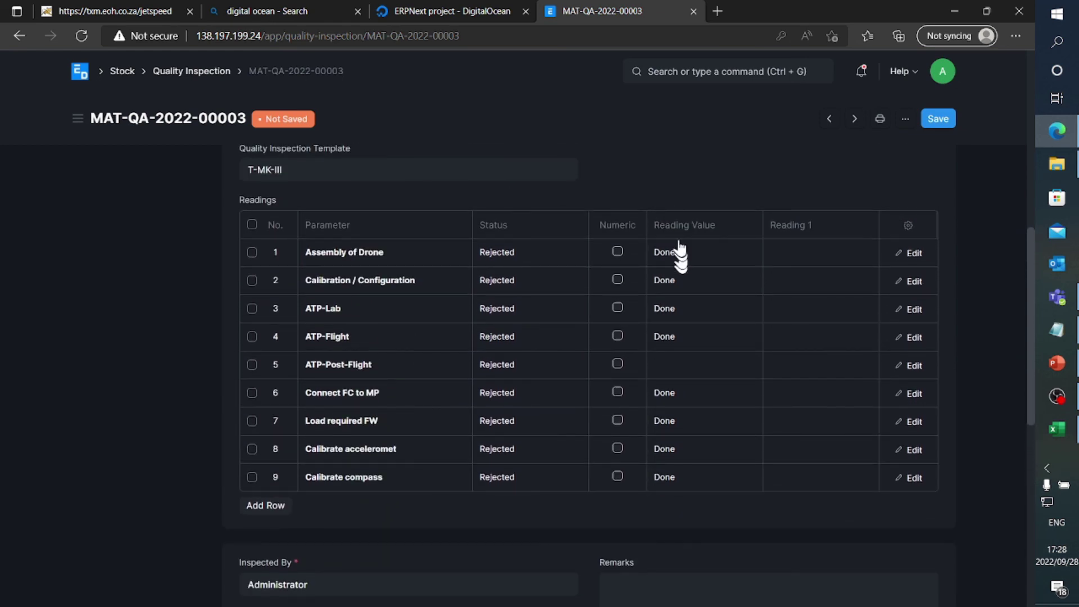
scroll(181, 442, up, 3)
scroll(180, 443, up, 3)
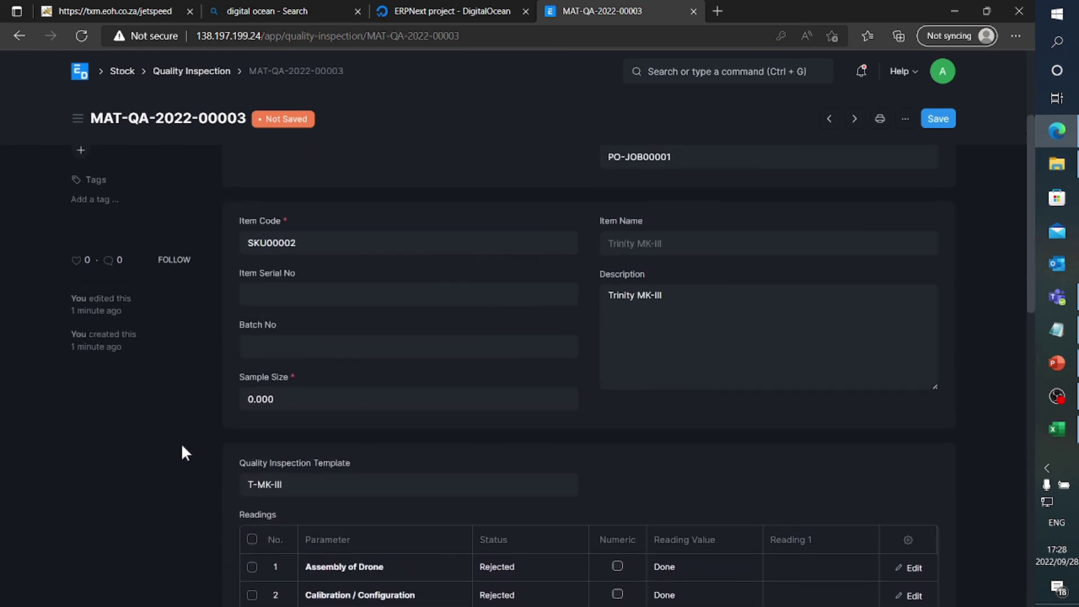
click(331, 290)
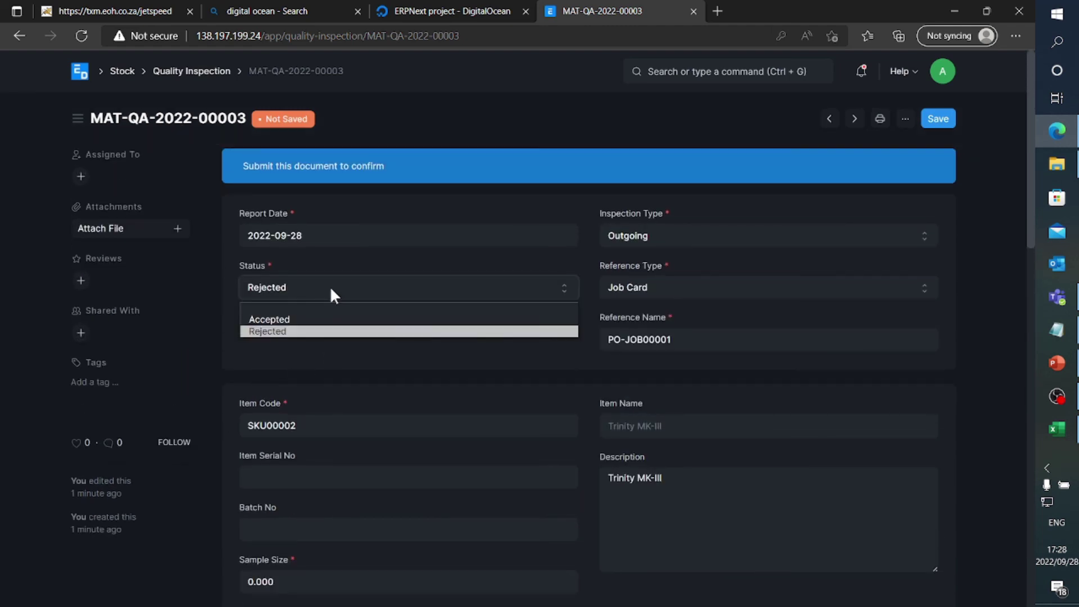
click(312, 315)
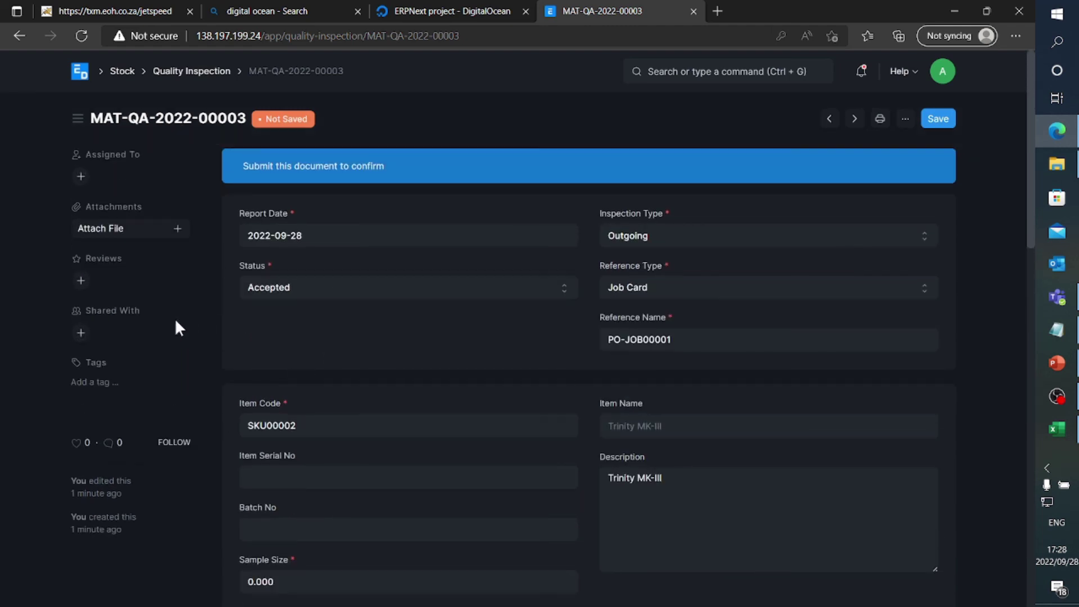
Check the readings table once more, and save and permanently submit the quality inspection.
scroll(457, 445, down, 5)
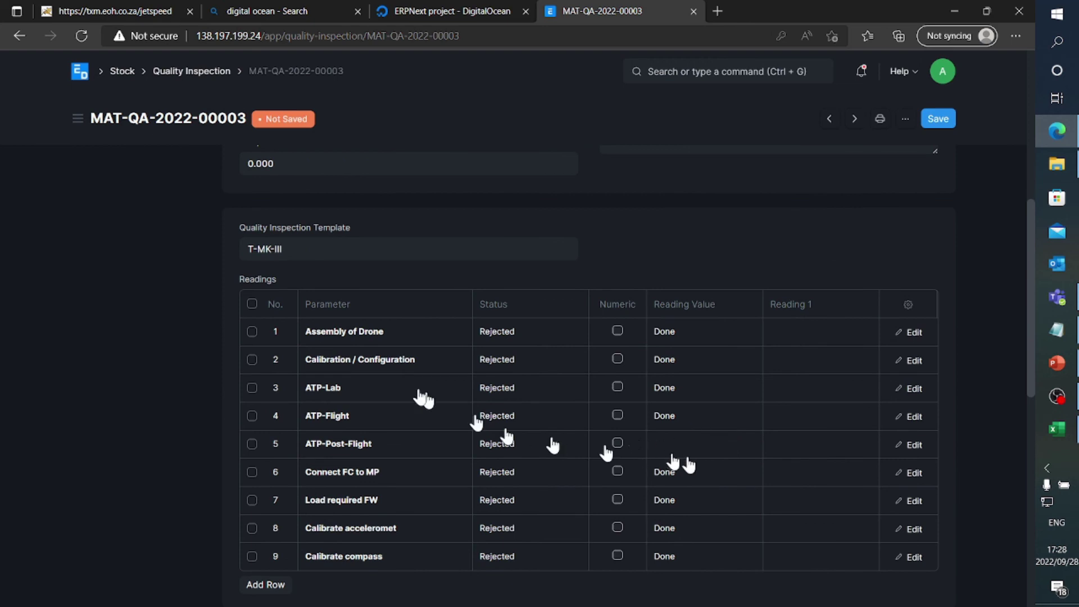
scroll(407, 385, up, 5)
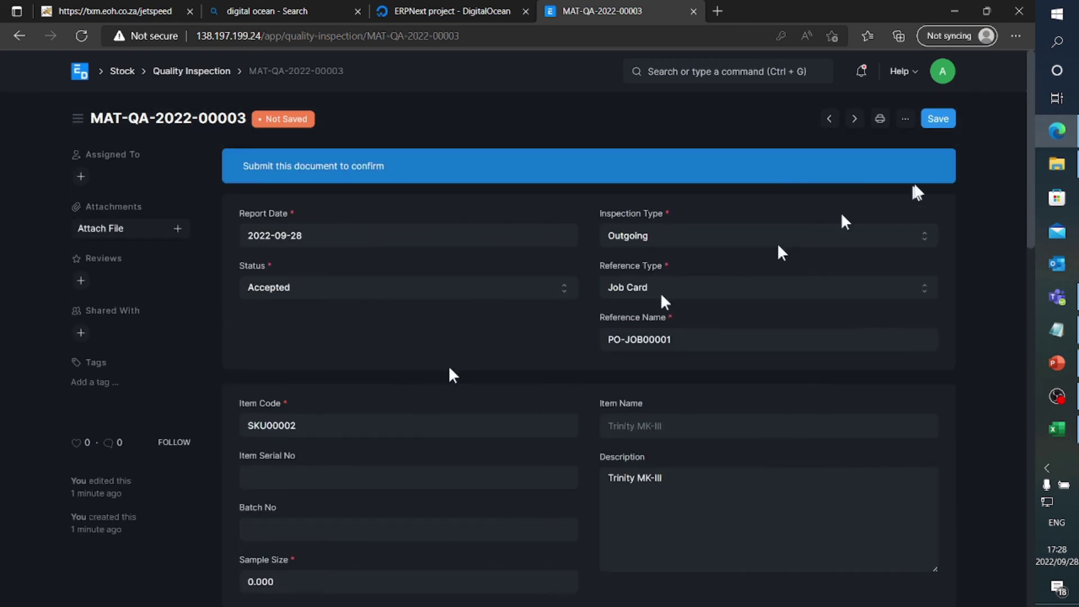
click(944, 119)
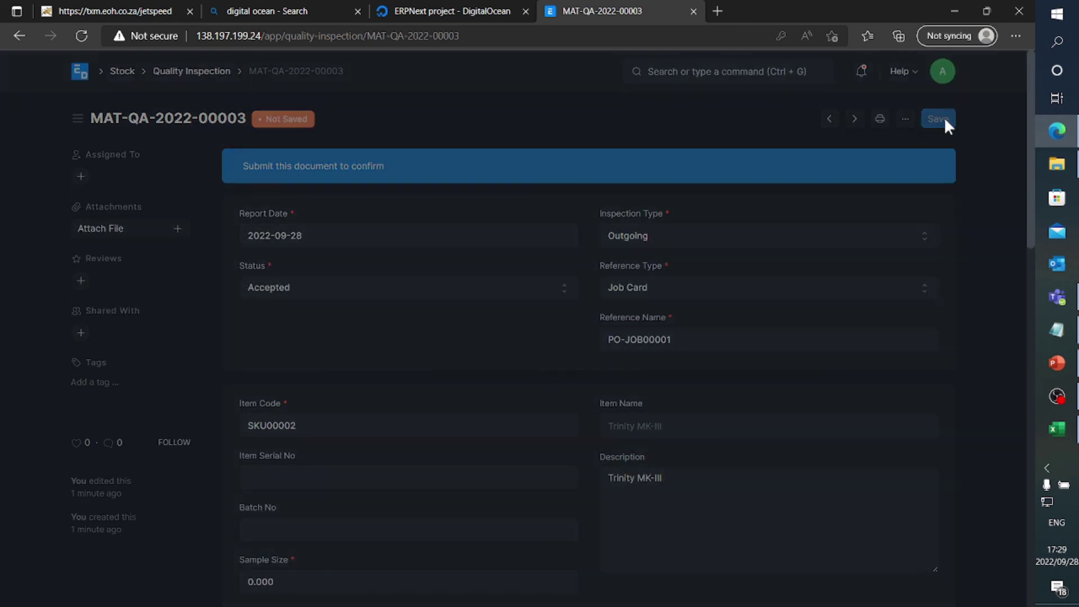
click(944, 118)
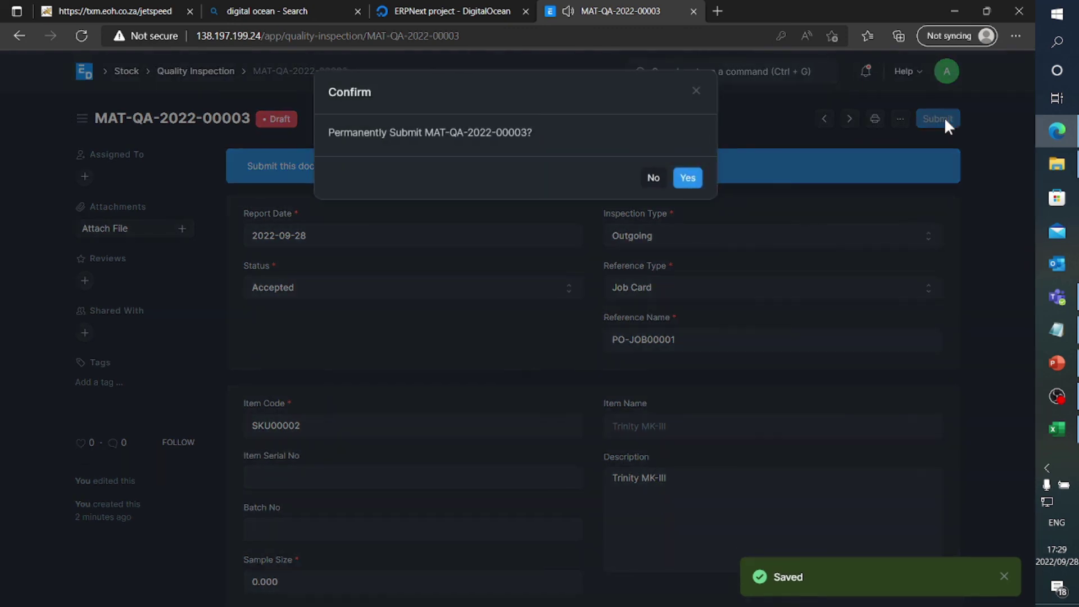
click(688, 179)
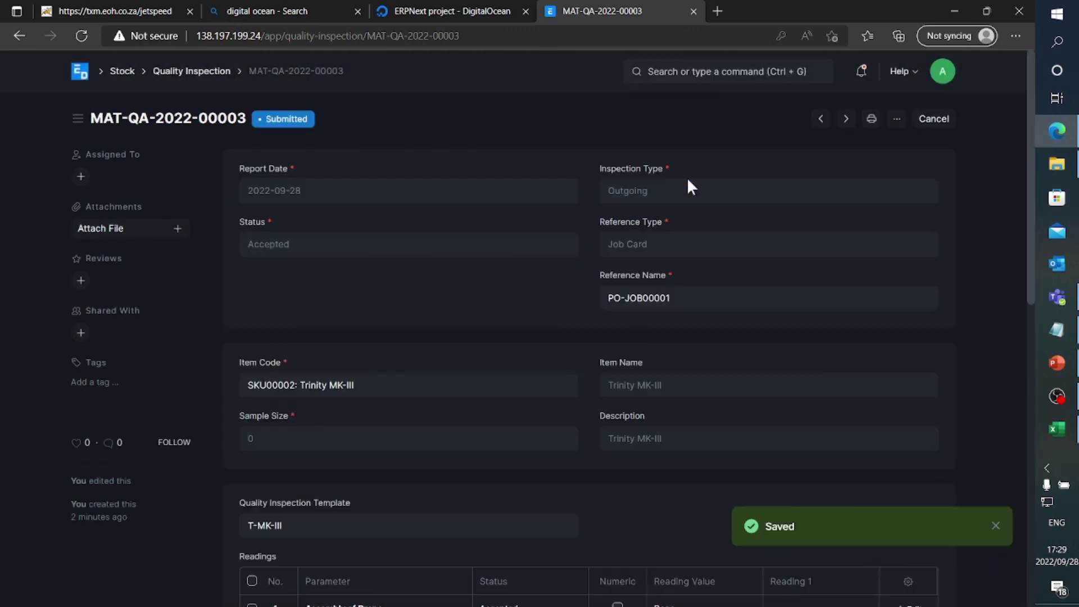
Review the status of each parameter in the submitted inspection's readings table.
scroll(574, 444, down, 3)
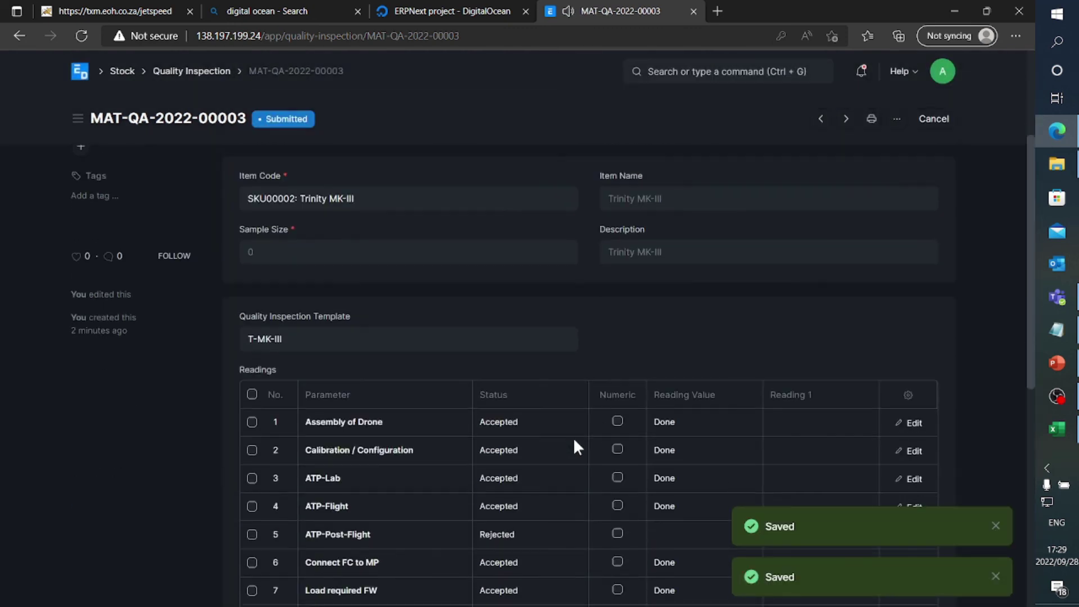
scroll(574, 447, down, 2)
scroll(575, 447, down, 2)
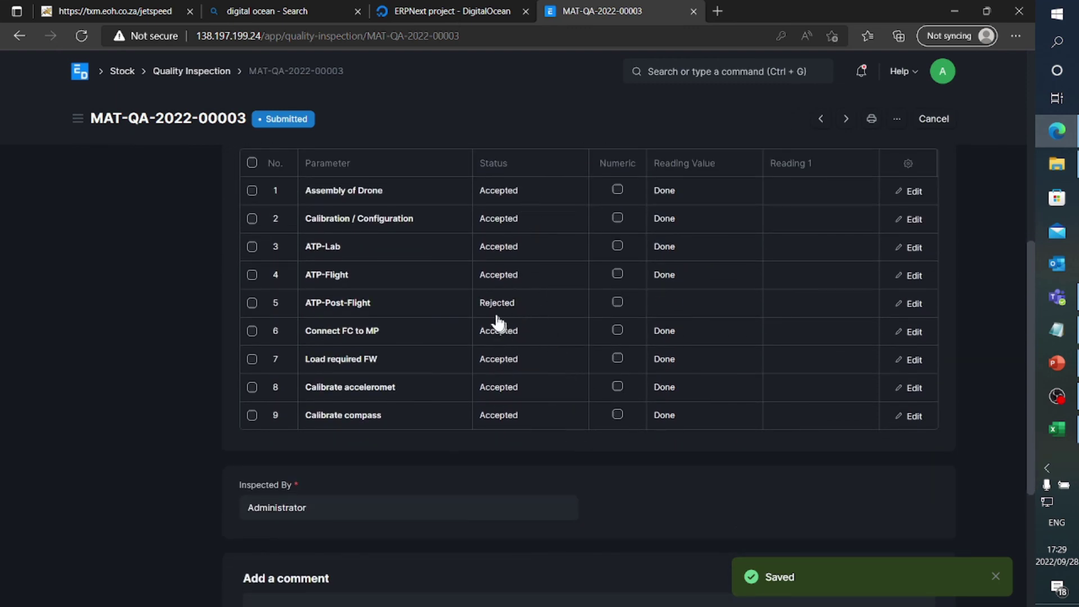
scroll(541, 448, up, 8)
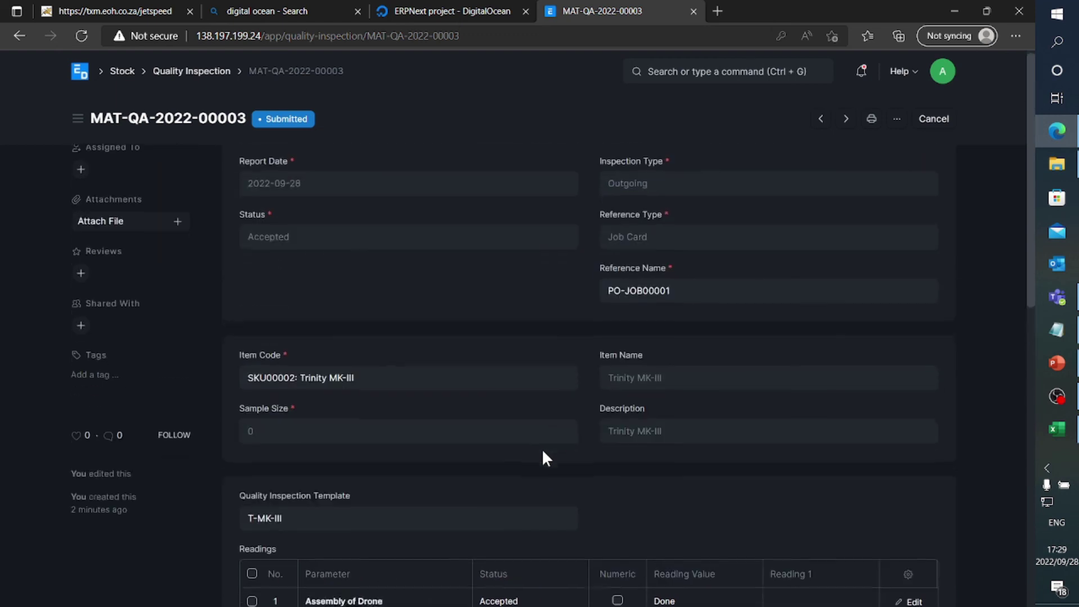
Examine the inspection's print preview, from its document number and header details to the readings table, and return to the home page.
click(872, 120)
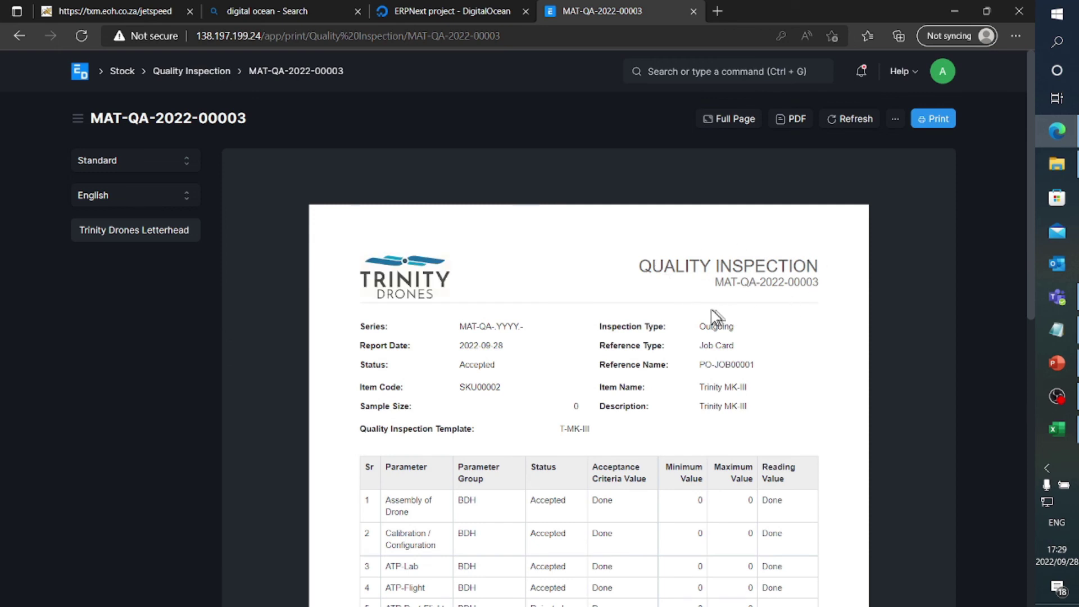
drag(716, 281, 821, 291)
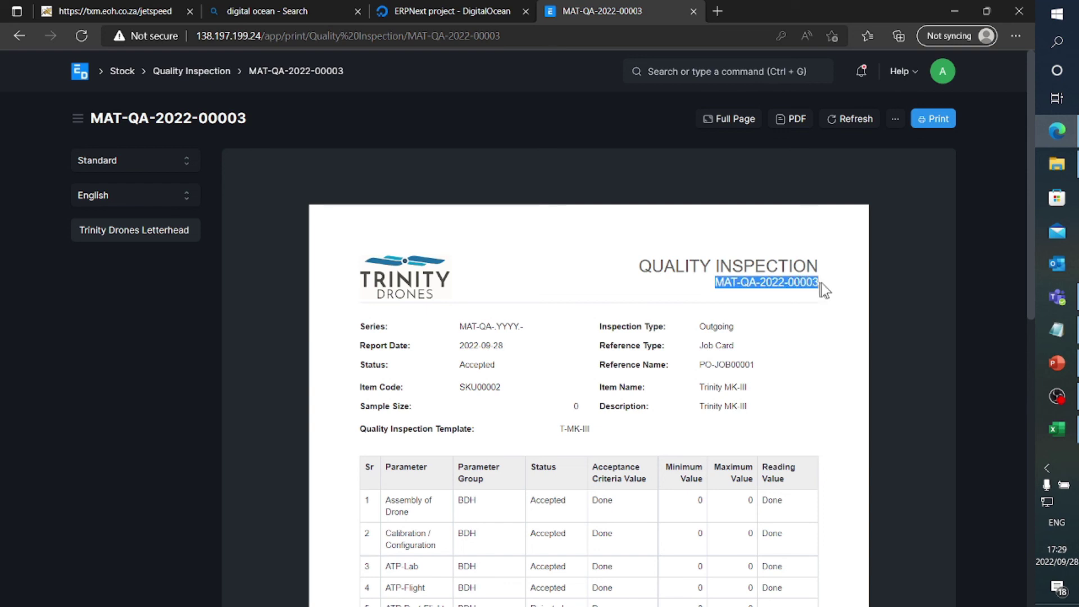
click(795, 309)
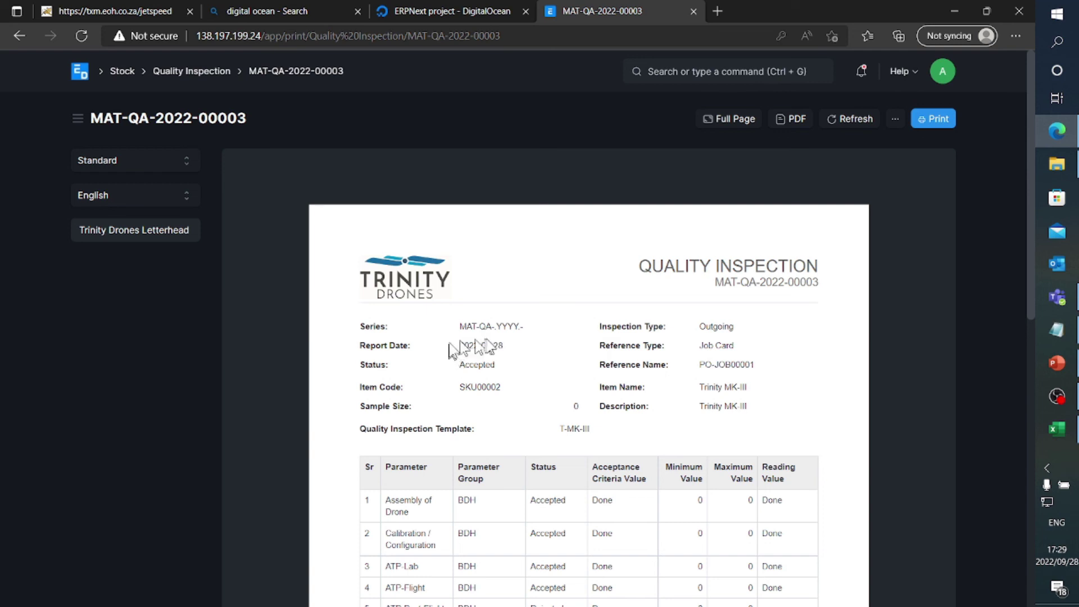
scroll(570, 385, down, 3)
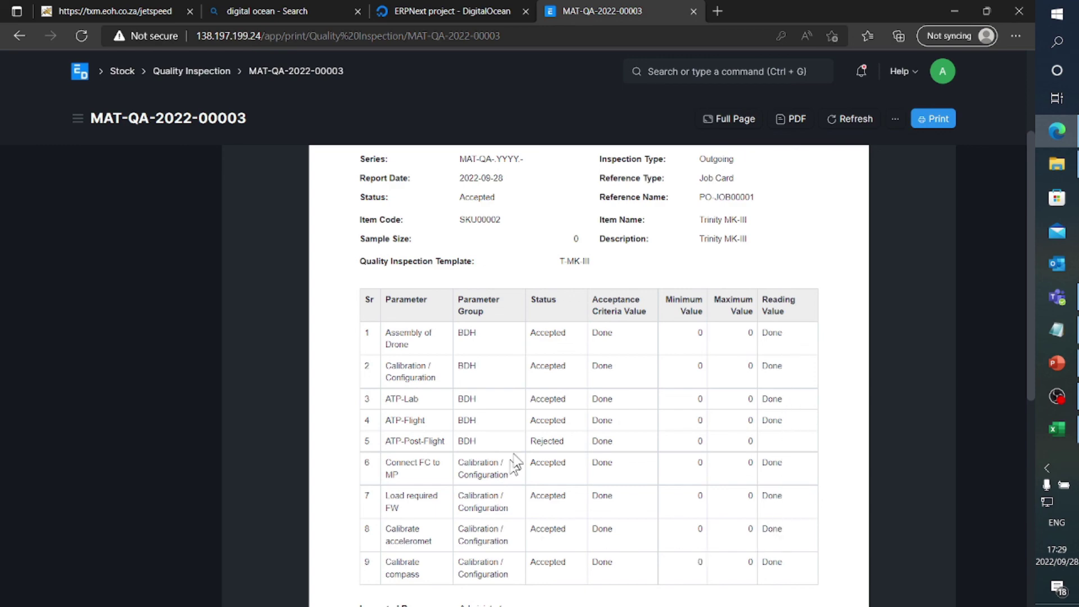
scroll(399, 465, down, 4)
scroll(399, 465, up, 7)
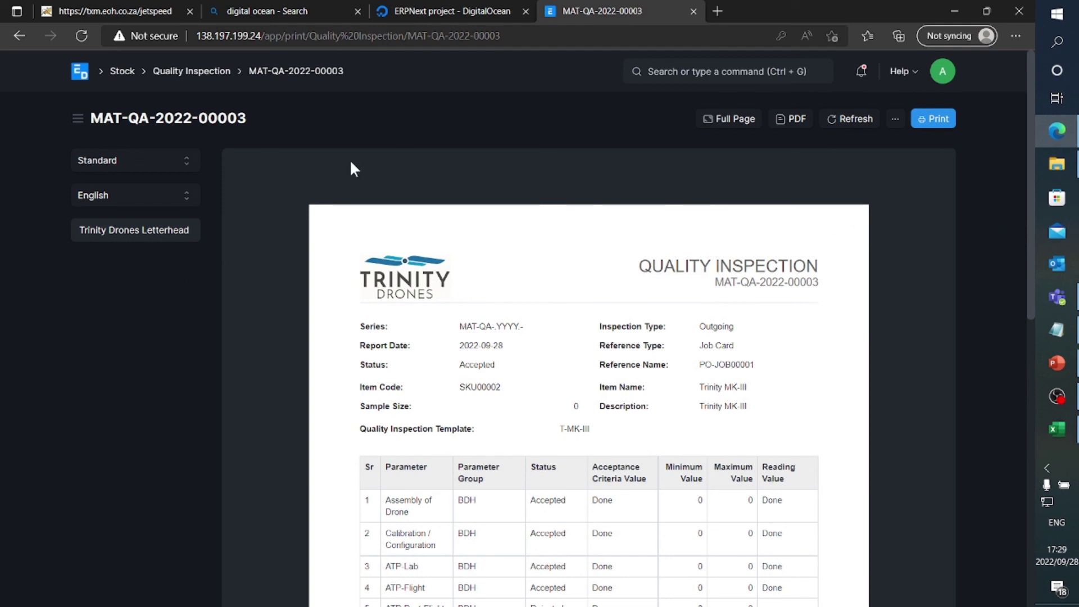
click(80, 73)
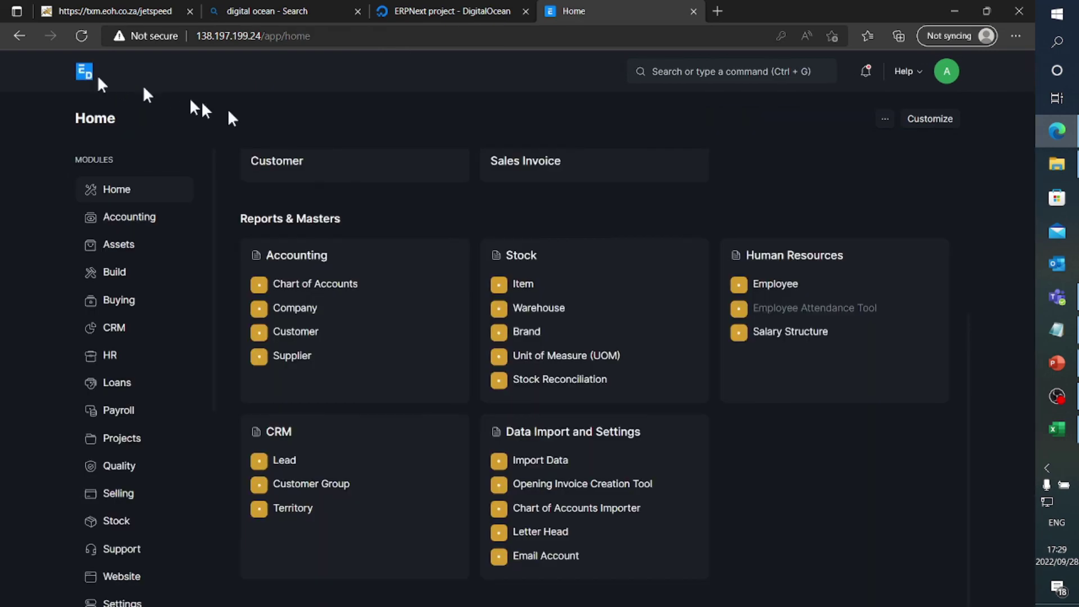